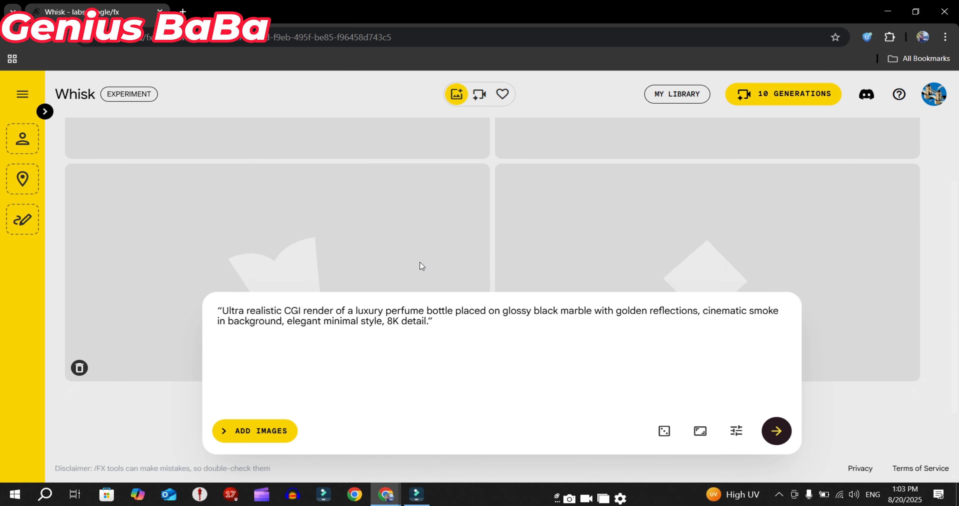
- Review the generated luxury perfume bottle images on black marble and enlarge individual results
{"action": "scroll", "coordinate": [334, 242], "scroll_direction": "down", "scroll_amount": 3}
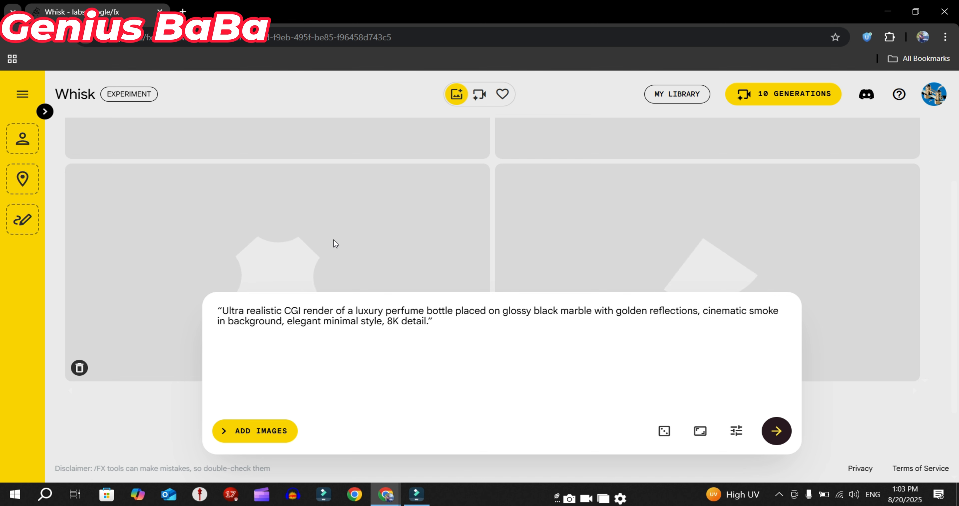
{"action": "scroll", "coordinate": [333, 238], "scroll_direction": "down", "scroll_amount": 2}
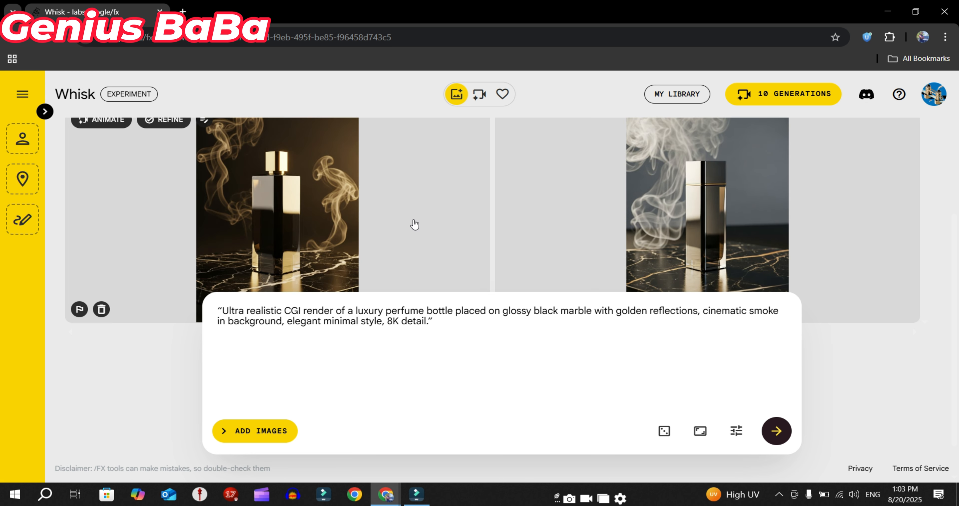
{"action": "scroll", "coordinate": [414, 224], "scroll_direction": "up", "scroll_amount": 5}
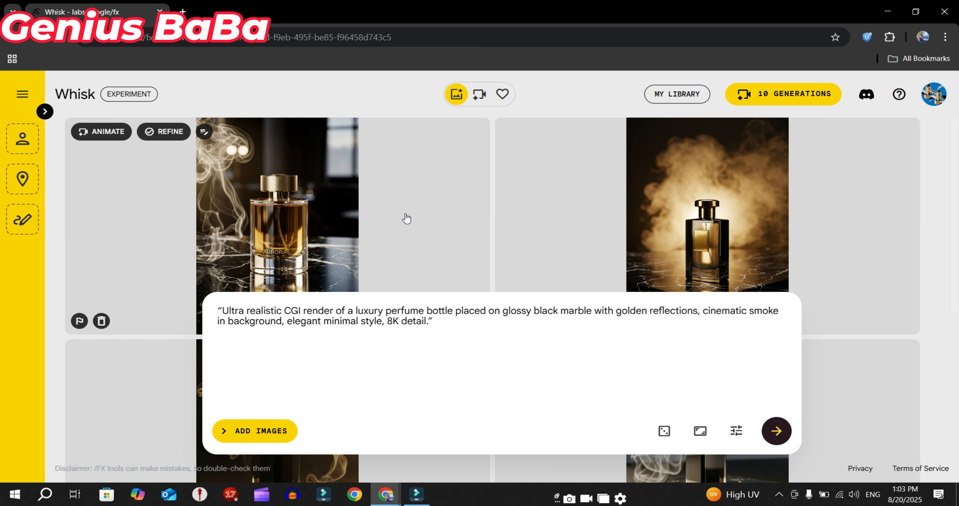
{"action": "scroll", "coordinate": [407, 219], "scroll_direction": "down", "scroll_amount": 2}
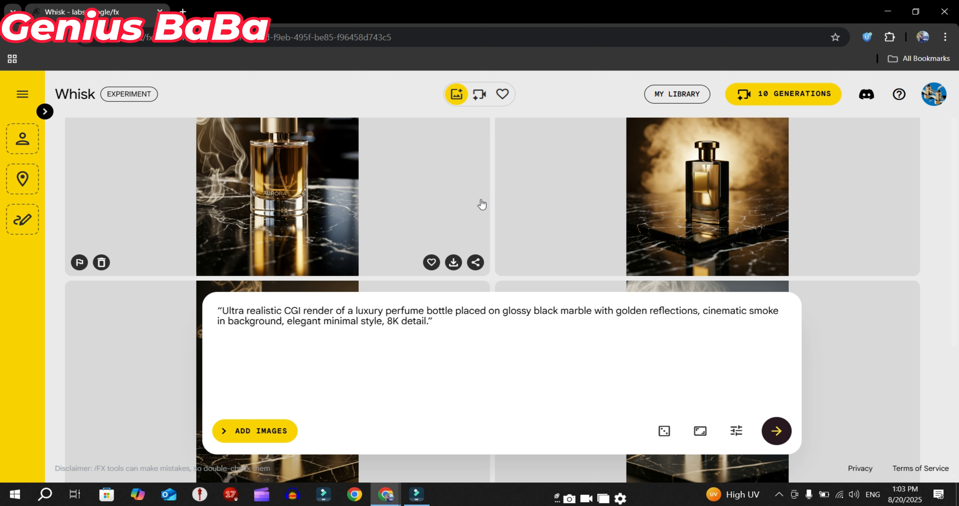
{"action": "left_click", "coordinate": [292, 190]}
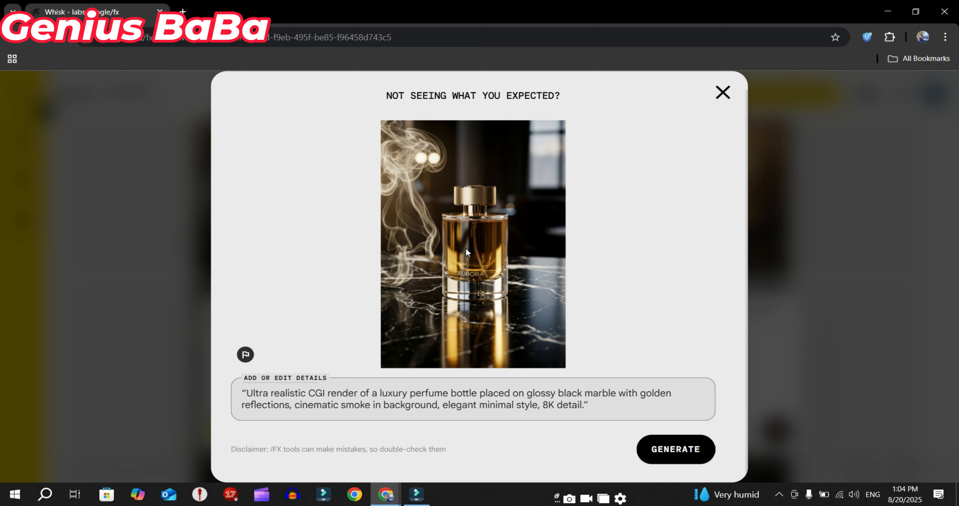
{"action": "left_click", "coordinate": [725, 95]}
{"action": "left_click", "coordinate": [702, 211]}
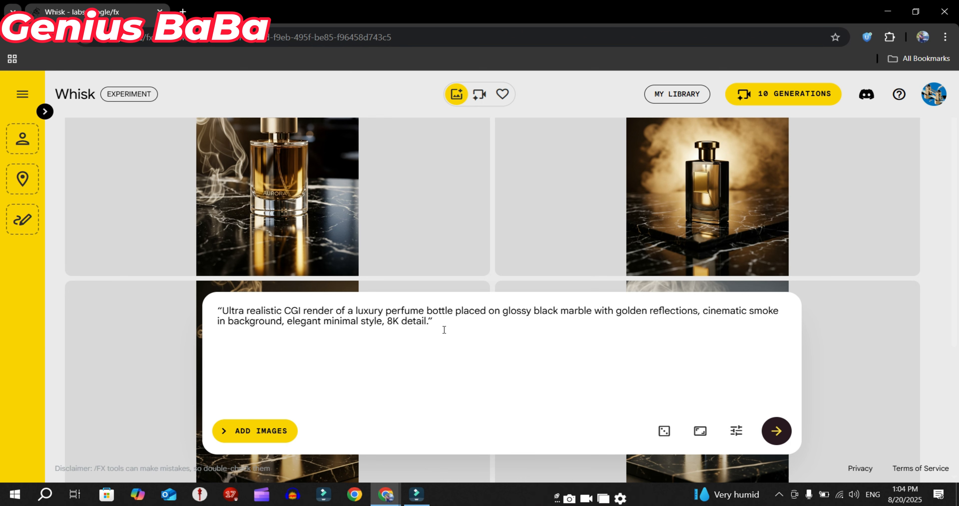
- Replace the prompt with the copied crystal perfume bottle prompt (fresh green leaves, water droplets, morning sunlight, photorealistic 8K) and generate images
{"action": "left_click_drag", "start_coordinate": [444, 330], "coordinate": [217, 310]}
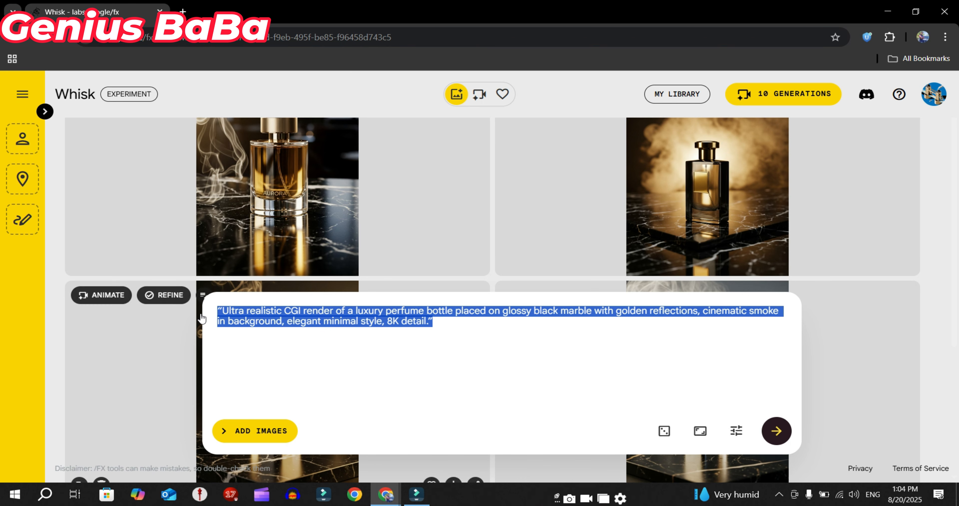
{"action": "right_click", "coordinate": [306, 312]}
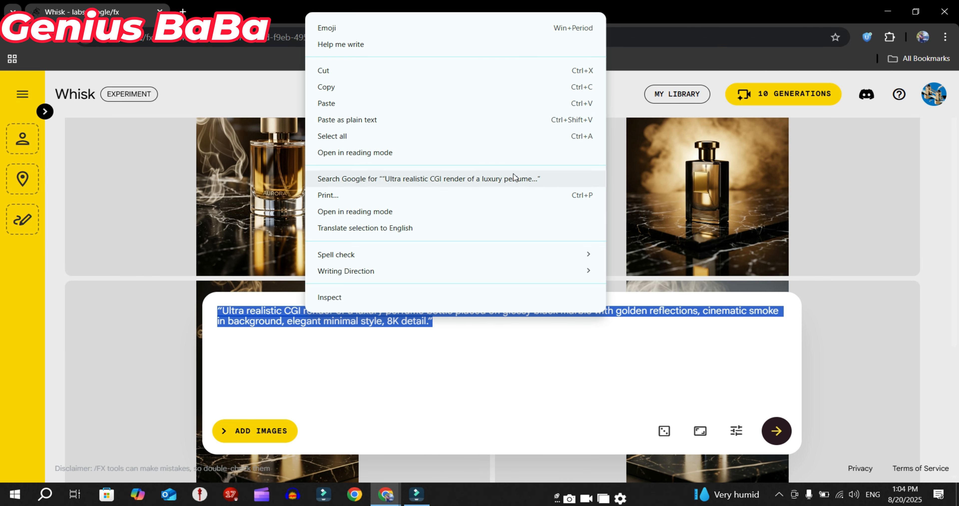
{"action": "left_click", "coordinate": [355, 103]}
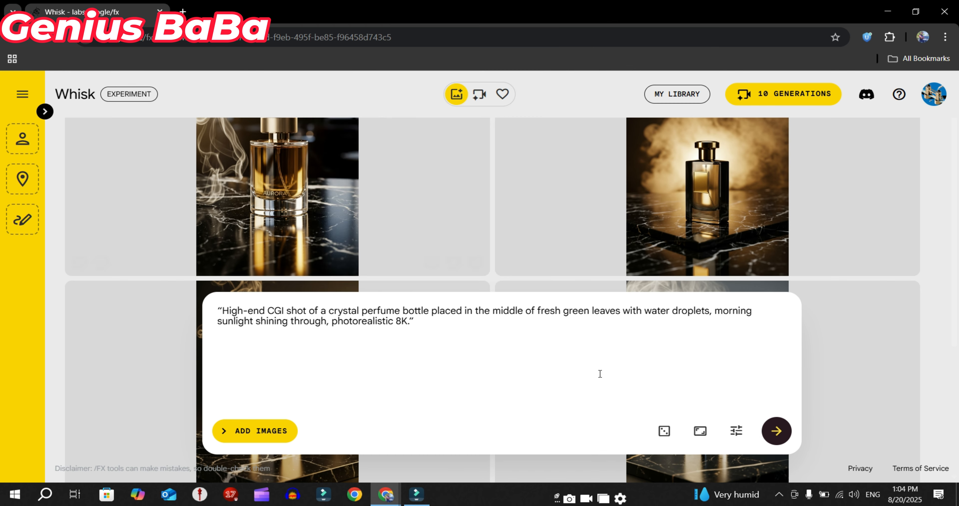
{"action": "left_click", "coordinate": [776, 434]}
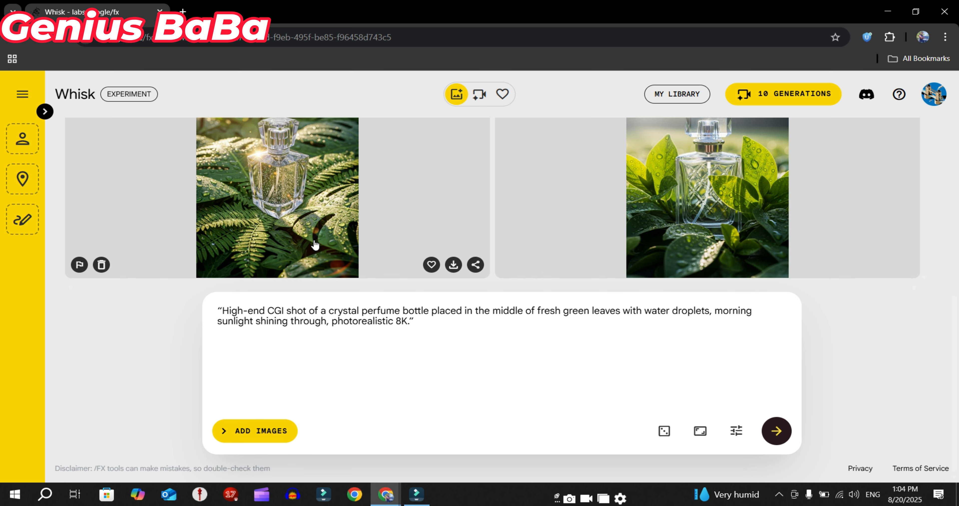
- View both generated crystal perfume bottle images among green leaves at enlarged size, closing each preview
{"action": "scroll", "coordinate": [313, 243], "scroll_direction": "down", "scroll_amount": 2}
{"action": "left_click", "coordinate": [256, 199]}
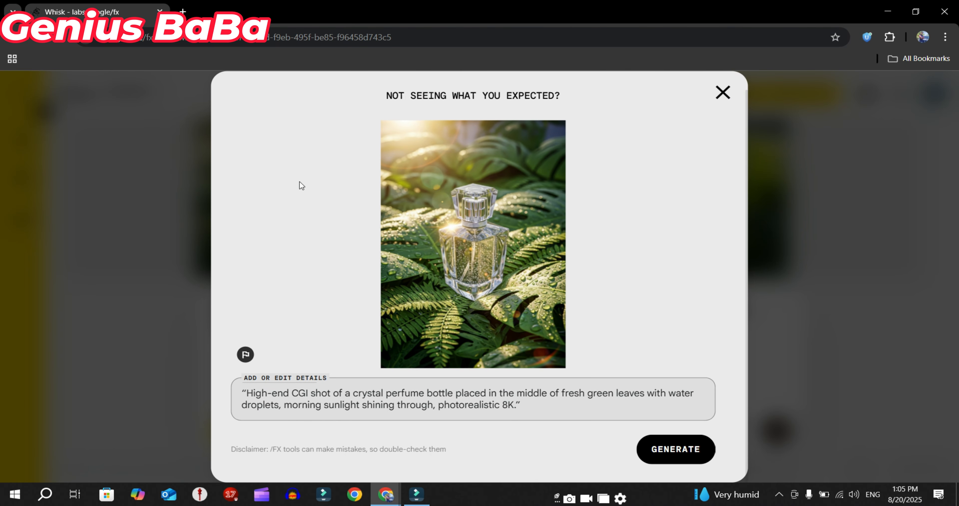
{"action": "left_click", "coordinate": [729, 91]}
{"action": "left_click", "coordinate": [688, 197]}
{"action": "left_click", "coordinate": [723, 93]}
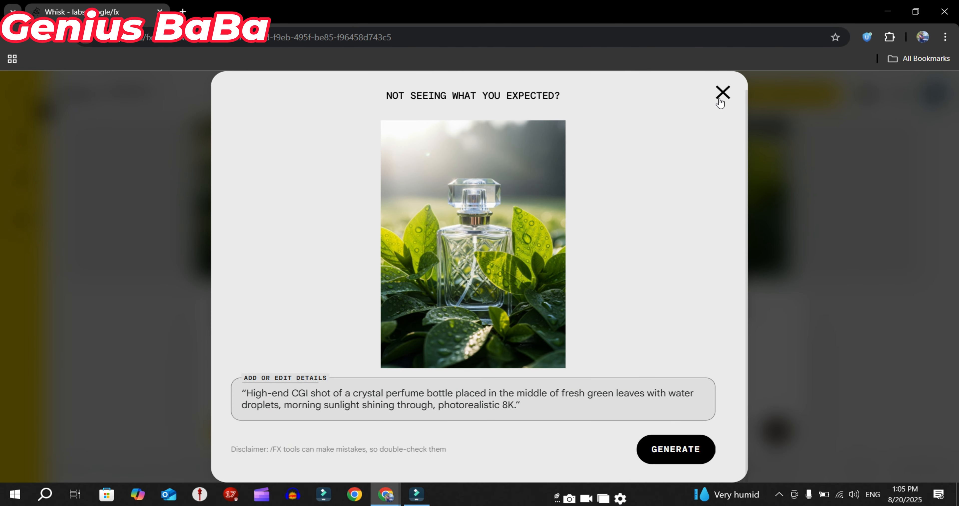
{"action": "left_click", "coordinate": [722, 93]}
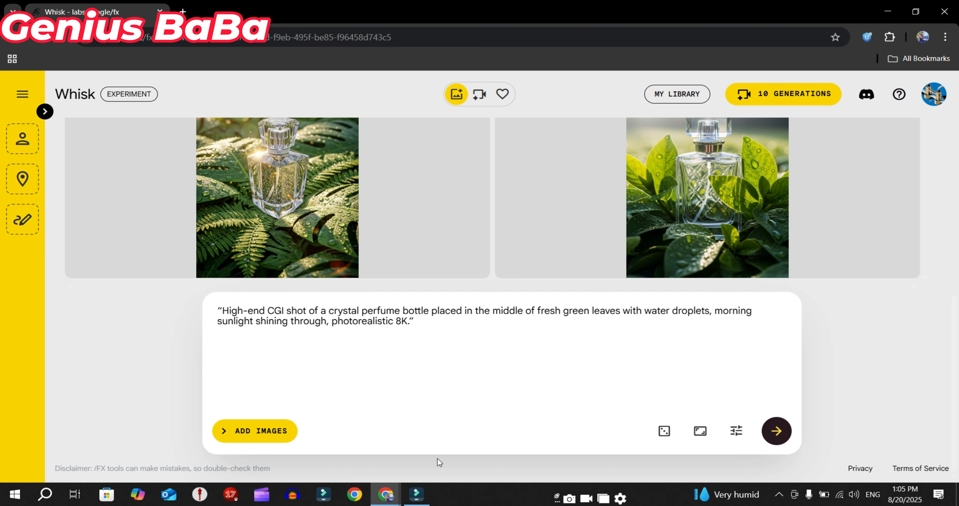
- Replace the prompt with the copied futuristic perfume bottle prompt (neon blue and pink glowing rings, reflective black background, 8K) and generate images
{"action": "mouse_move", "coordinate": [390, 502]}
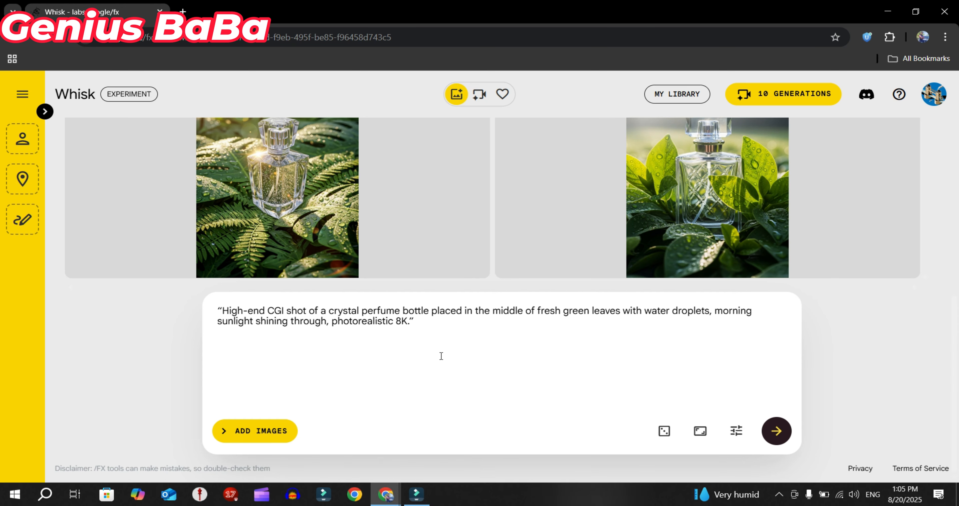
{"action": "left_click_drag", "start_coordinate": [441, 335], "coordinate": [204, 314]}
{"action": "right_click", "coordinate": [233, 320]}
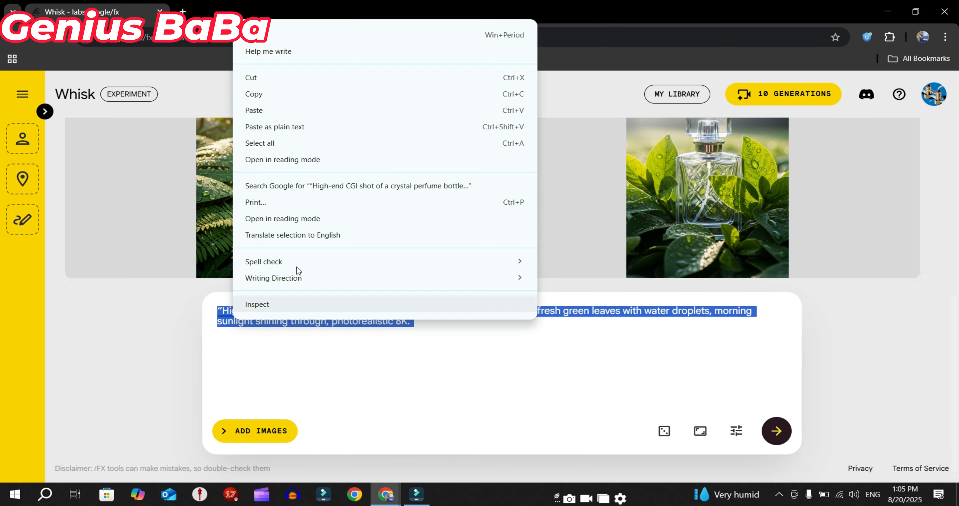
{"action": "left_click", "coordinate": [254, 111]}
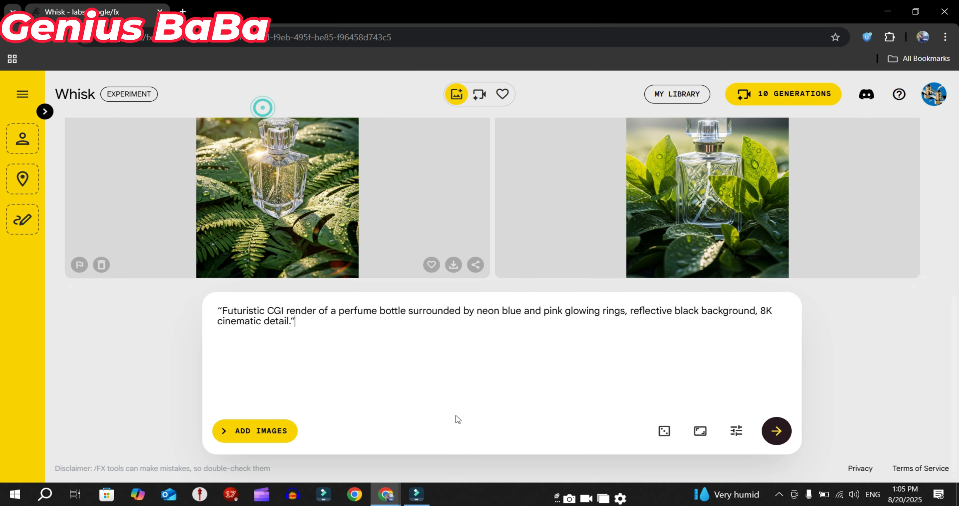
{"action": "left_click", "coordinate": [778, 430]}
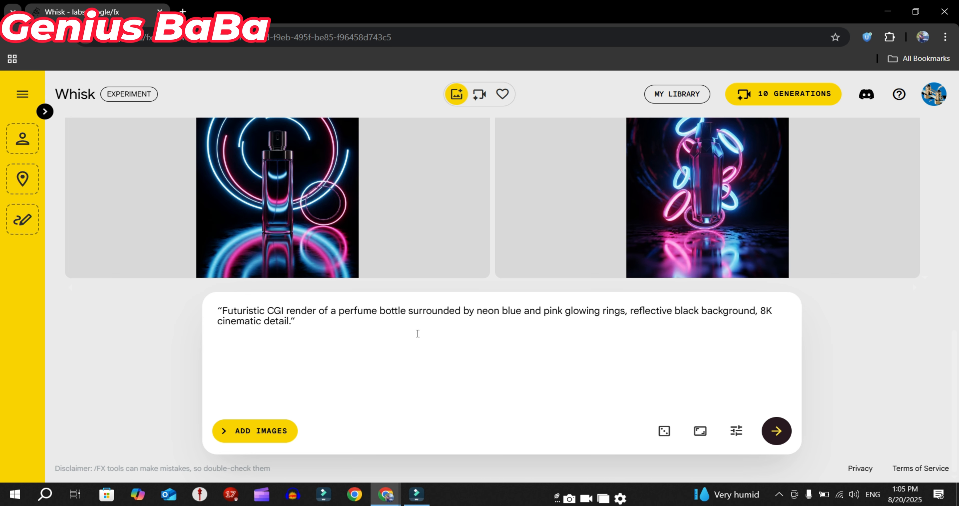
- View the generated neon-ring perfume bottle images at enlarged size
{"action": "left_click_drag", "start_coordinate": [415, 321], "coordinate": [409, 311]}
{"action": "left_click_drag", "start_coordinate": [277, 208], "coordinate": [446, 267]}
{"action": "double_click", "coordinate": [268, 200]}
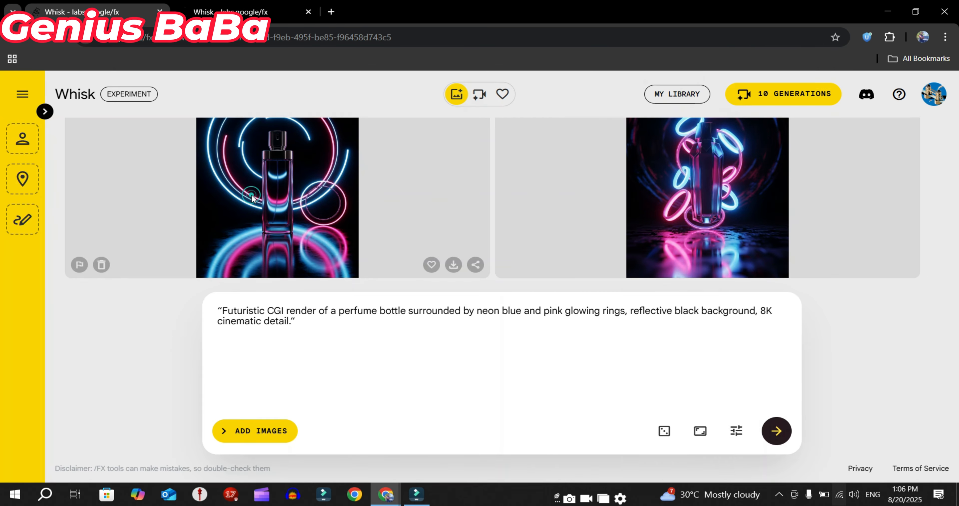
{"action": "left_click", "coordinate": [252, 197]}
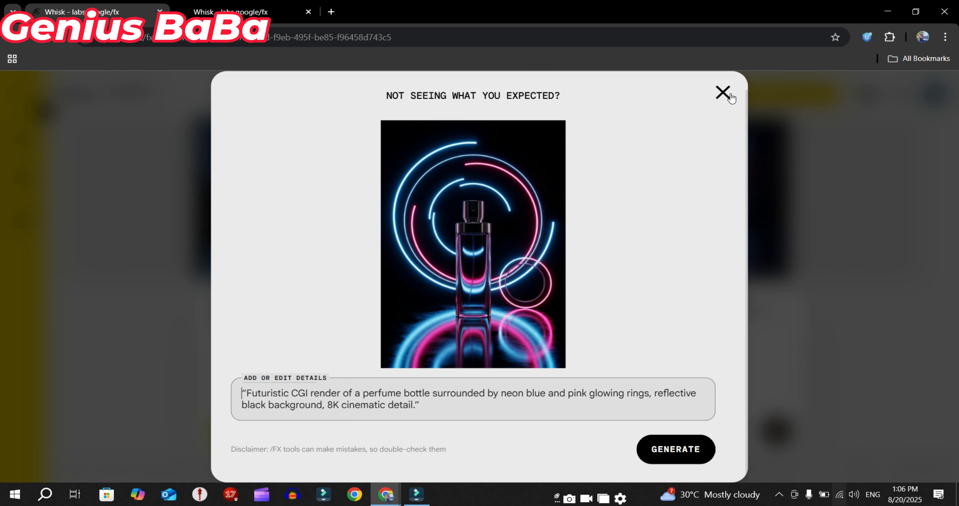
{"action": "left_click", "coordinate": [729, 95]}
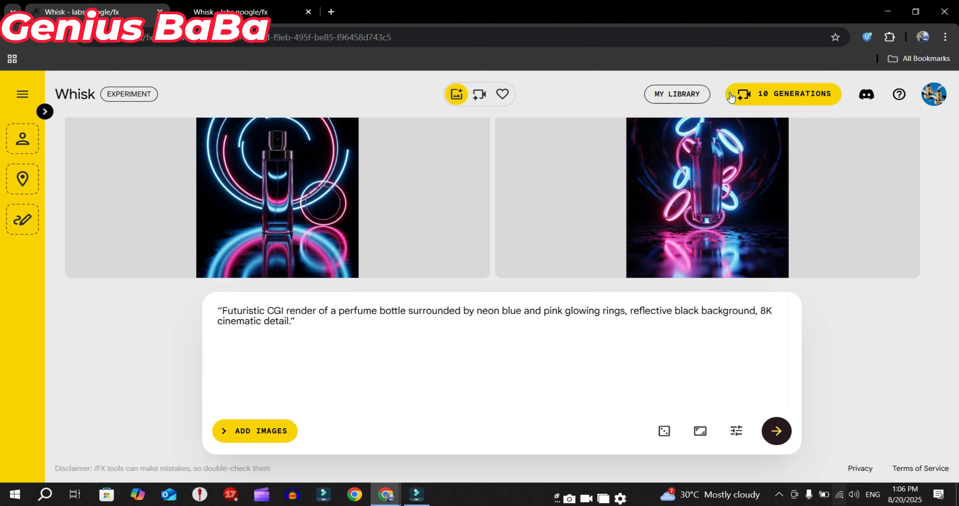
{"action": "left_click", "coordinate": [712, 191]}
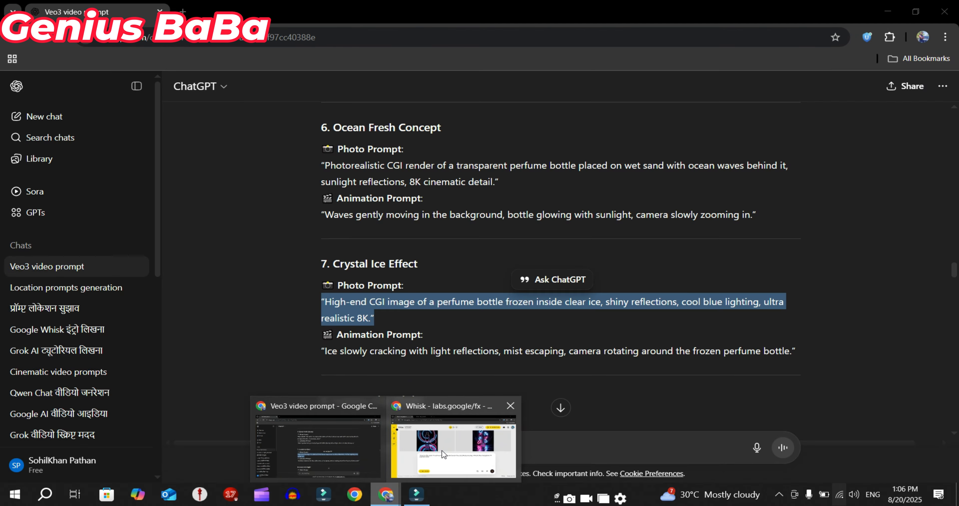
- Replace the Whisk prompt with ChatGPT's Crystal Ice Effect photo prompt (perfume bottle frozen inside clear ice, cool blue lighting, 8K) and generate images
{"action": "left_click", "coordinate": [442, 450]}
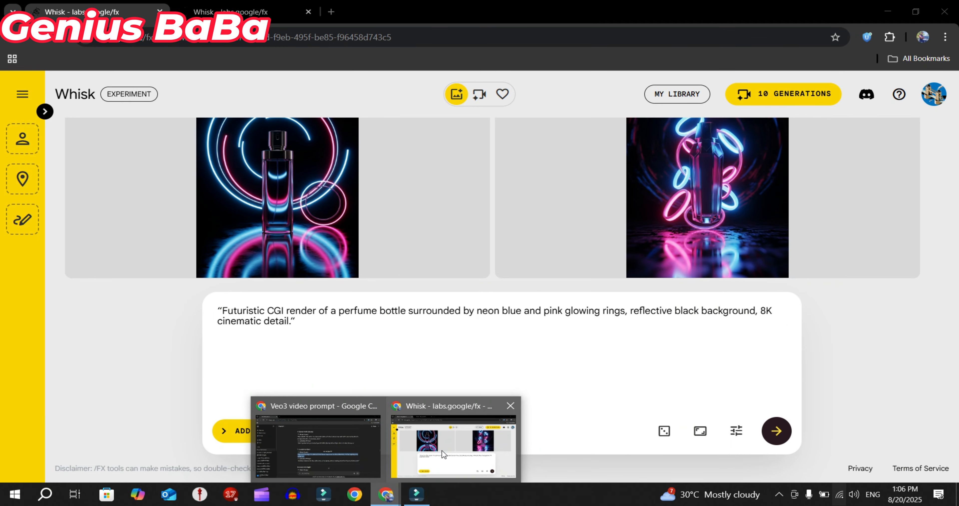
{"action": "triple_click", "coordinate": [326, 333]}
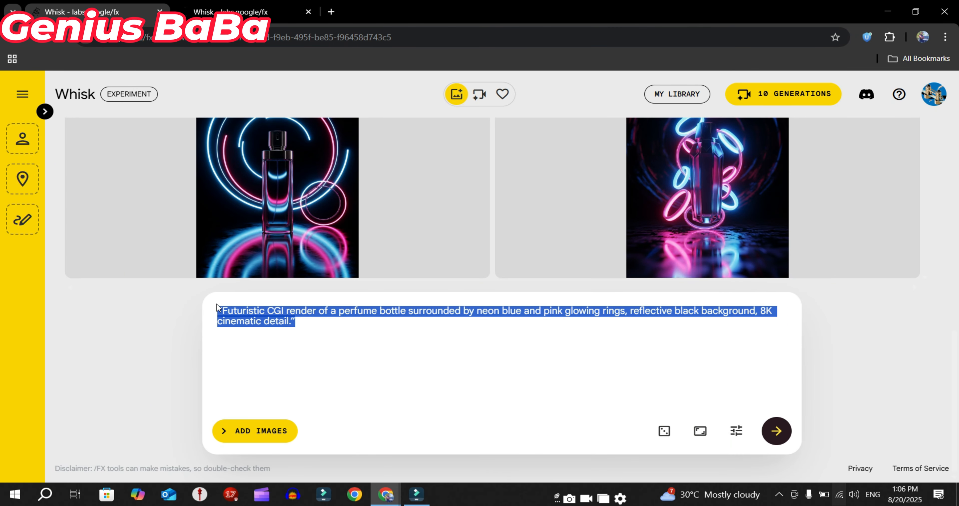
{"action": "key", "text": "BackSpace"}
{"action": "right_click", "coordinate": [251, 315]}
{"action": "left_click", "coordinate": [279, 186]}
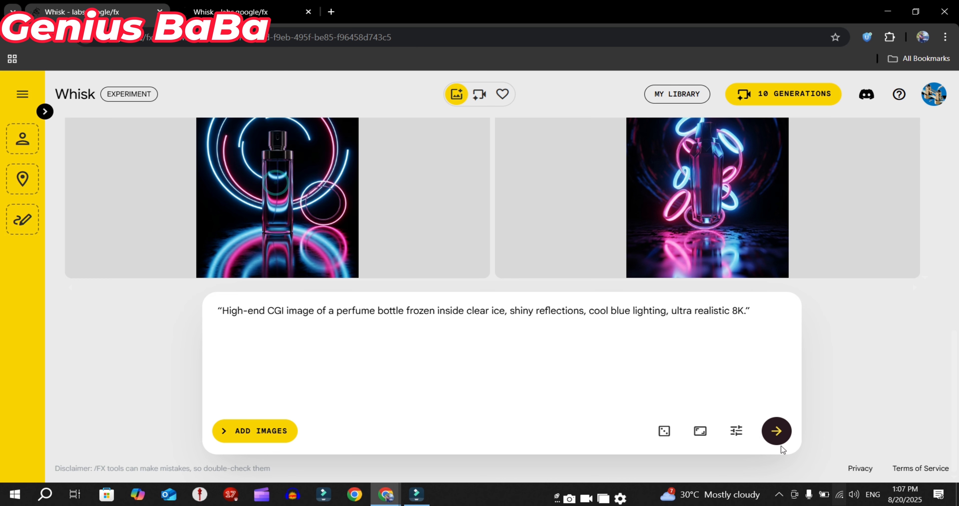
{"action": "left_click", "coordinate": [776, 431]}
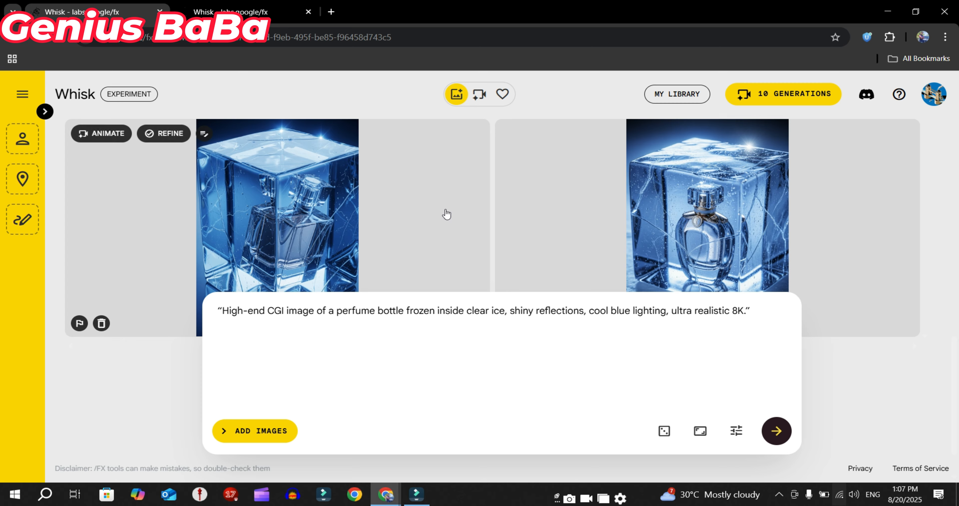
- Enlarge the first generated image of the perfume bottle frozen in ice, then close its preview
{"action": "scroll", "coordinate": [359, 212], "scroll_direction": "down", "scroll_amount": 2}
{"action": "left_click", "coordinate": [238, 187]}
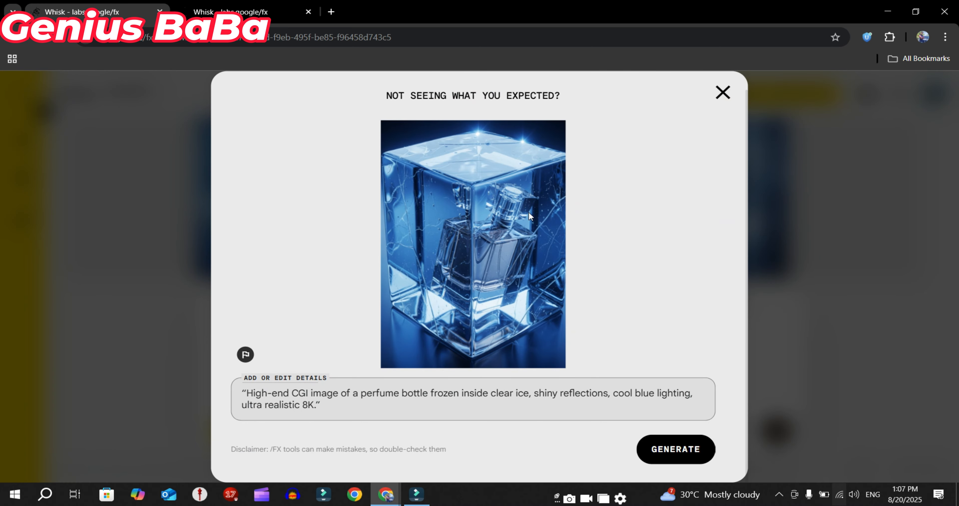
{"action": "left_click", "coordinate": [723, 93]}
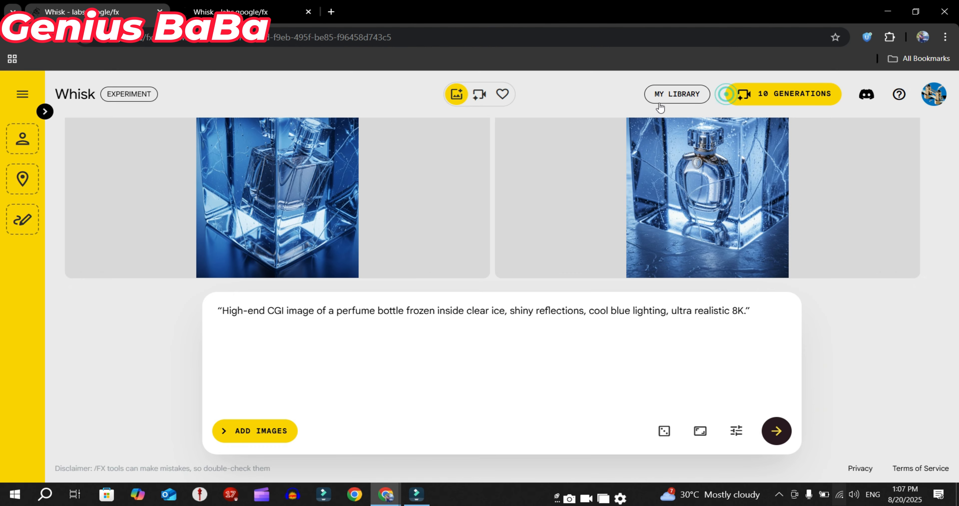
- Replace the Whisk prompt with ChatGPT's Smartphone photo prompt (floating above a glossy black surface, neon light reflections, 8K detail) and generate images
{"action": "left_click", "coordinate": [382, 498]}
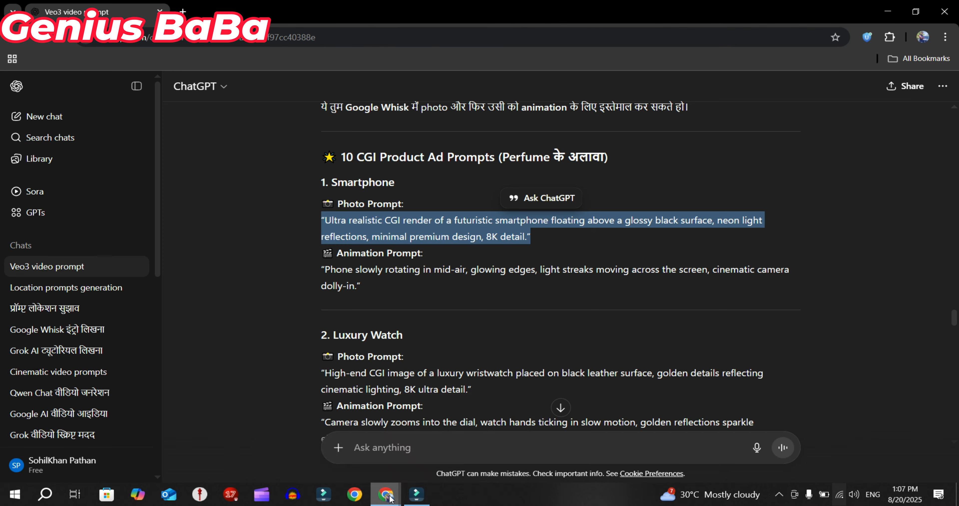
{"action": "left_click", "coordinate": [386, 495]}
{"action": "left_click", "coordinate": [444, 446]}
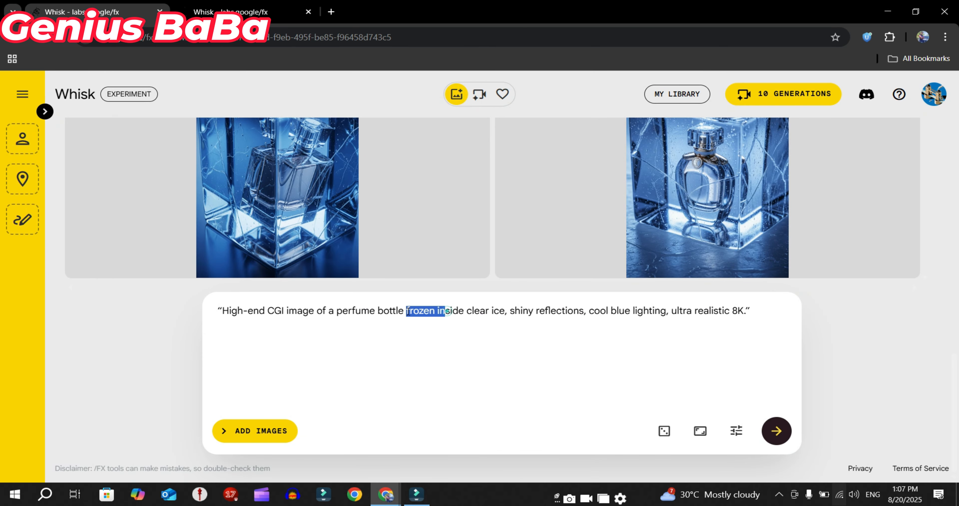
{"action": "triple_click", "coordinate": [437, 311]}
{"action": "key", "text": "BackSpace"}
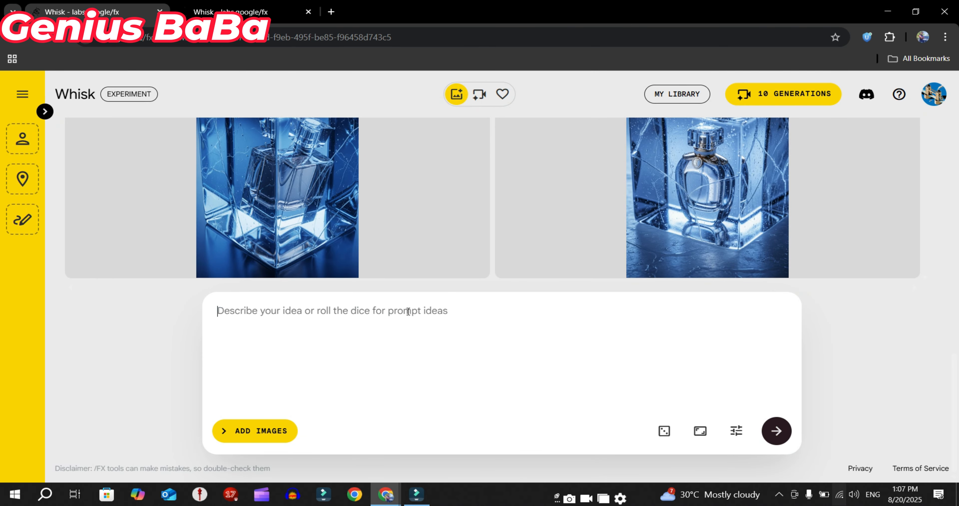
{"action": "right_click", "coordinate": [294, 312]}
{"action": "left_click", "coordinate": [316, 174]}
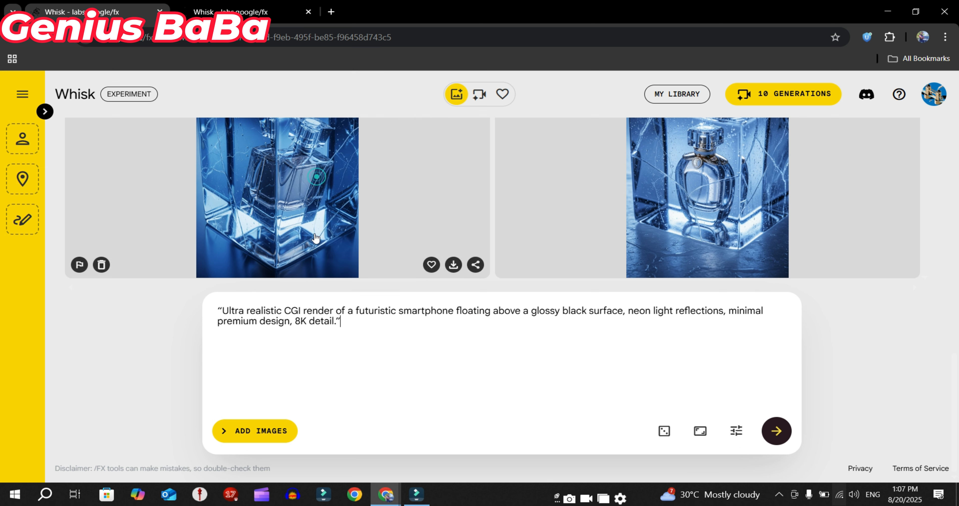
{"action": "key", "text": "Return"}
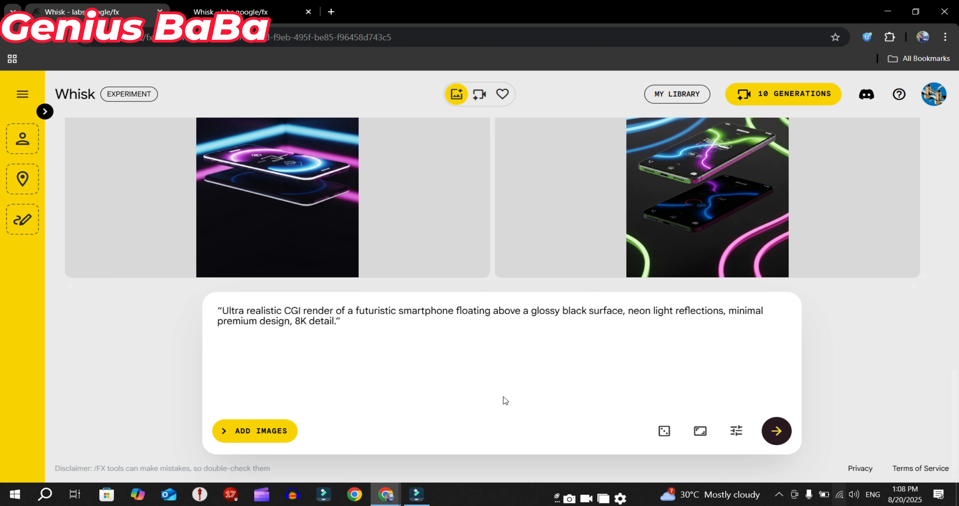
- View both generated futuristic smartphone images at enlarged size, closing each preview
{"action": "left_click", "coordinate": [278, 218]}
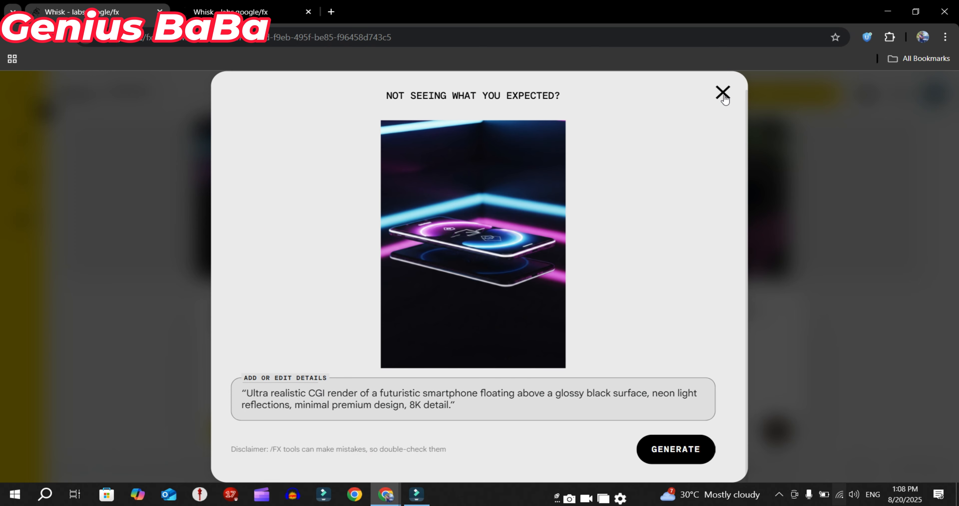
{"action": "left_click", "coordinate": [723, 92]}
{"action": "left_click", "coordinate": [719, 191]}
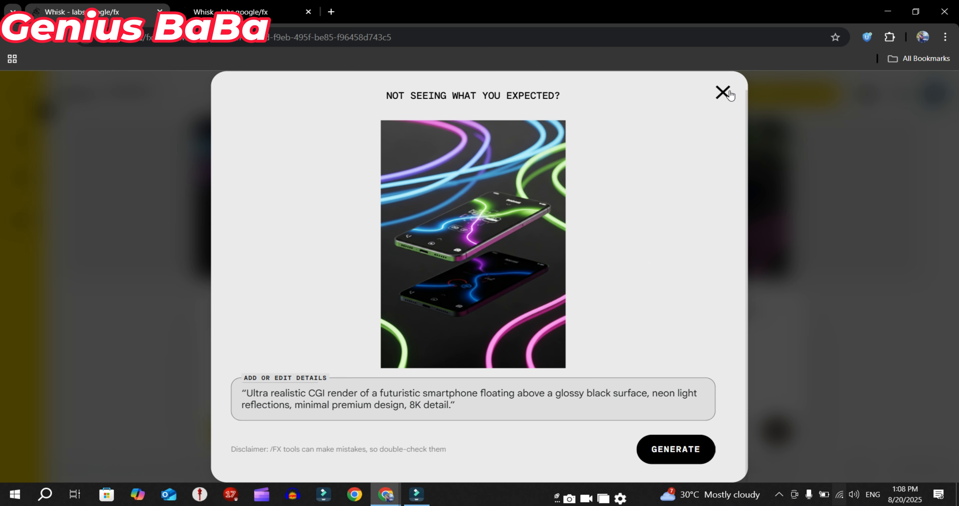
{"action": "left_click", "coordinate": [723, 93]}
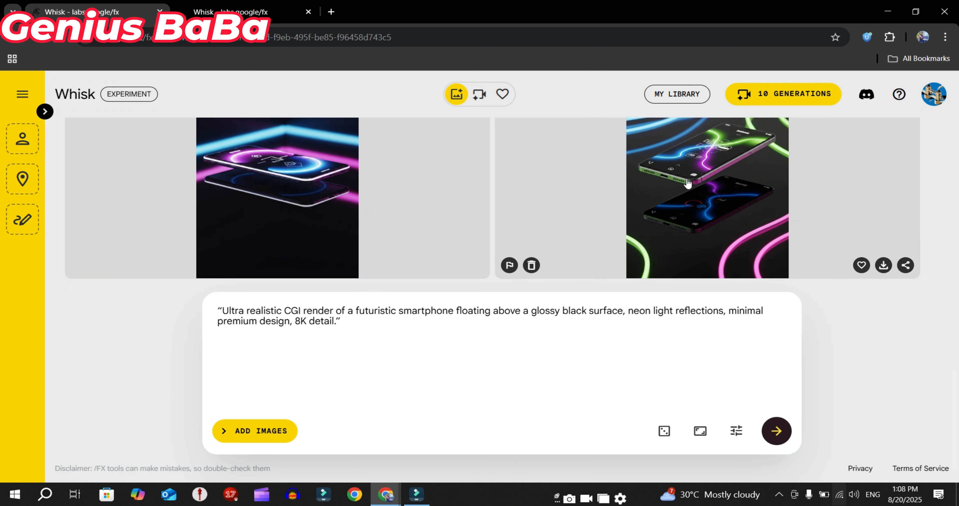
- Try to animate the second portrait image of the smartphone with green and purple neon loops
{"action": "scroll", "coordinate": [690, 184], "scroll_direction": "up", "scroll_amount": 3}
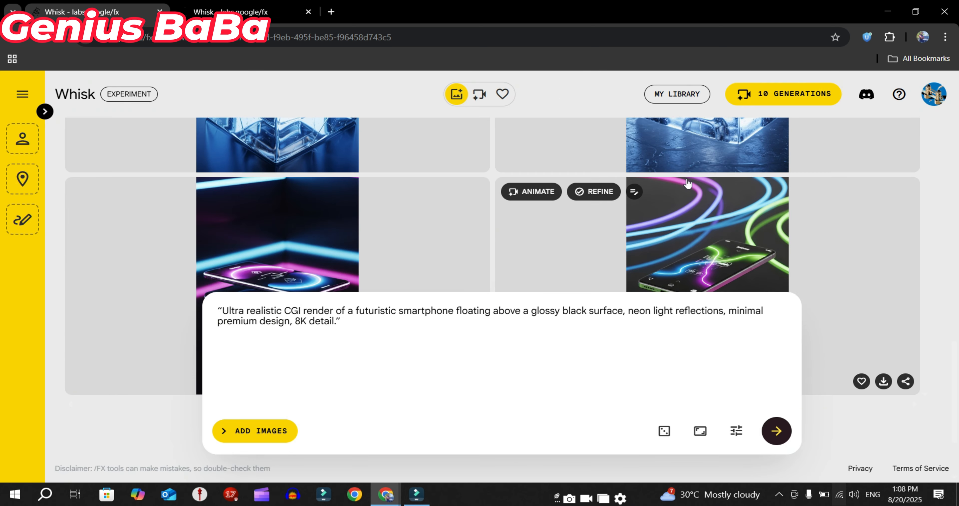
{"action": "left_click", "coordinate": [535, 192]}
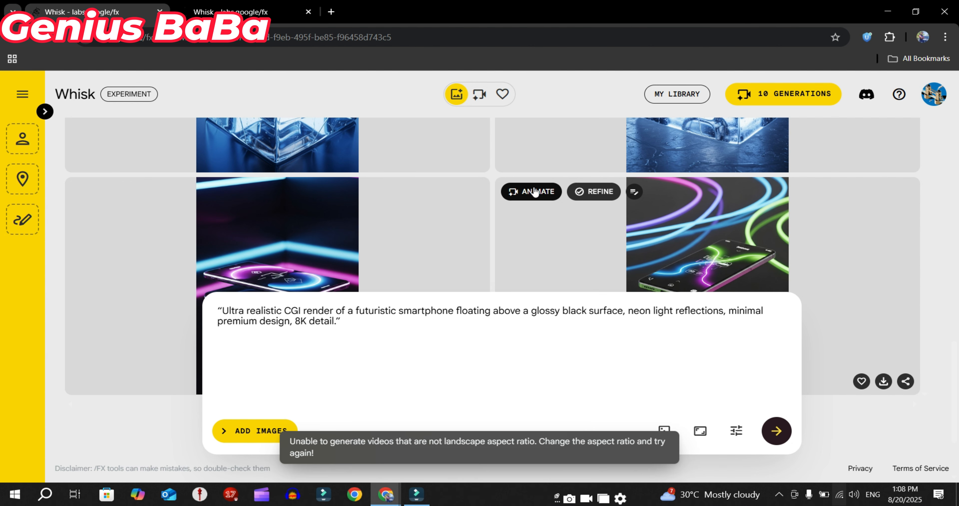
{"action": "scroll", "coordinate": [678, 216], "scroll_direction": "down", "scroll_amount": 2}
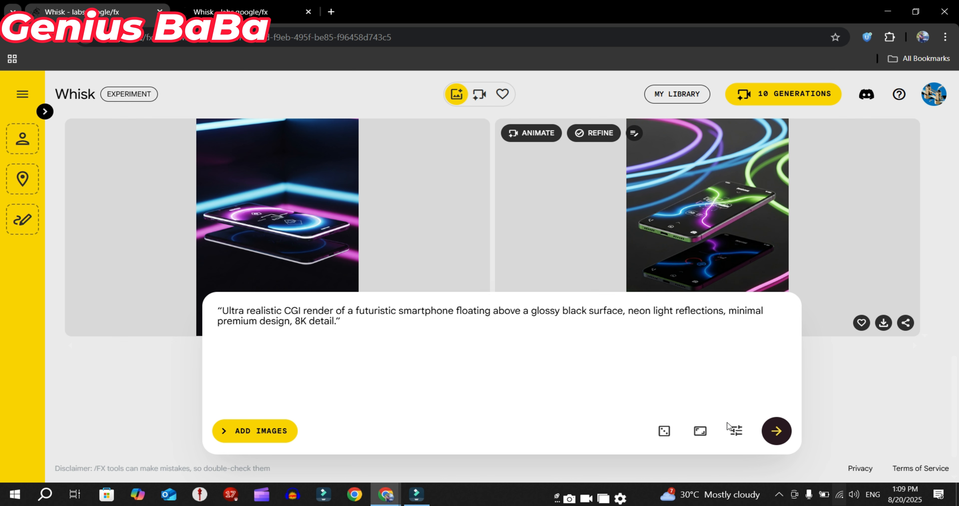
- Set the aspect ratio to 16:9 Landscape and generate new images from the same futuristic smartphone prompt
{"action": "left_click", "coordinate": [736, 434]}
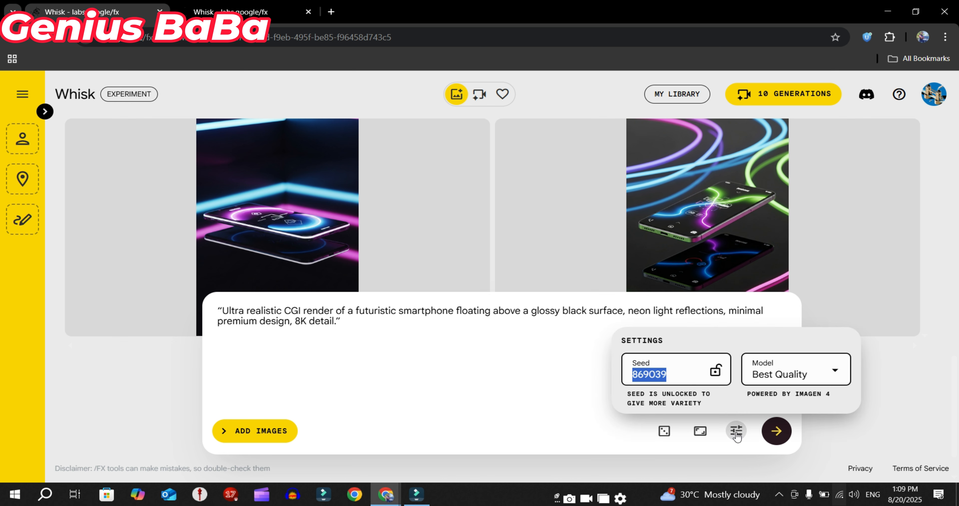
{"action": "left_click", "coordinate": [737, 431]}
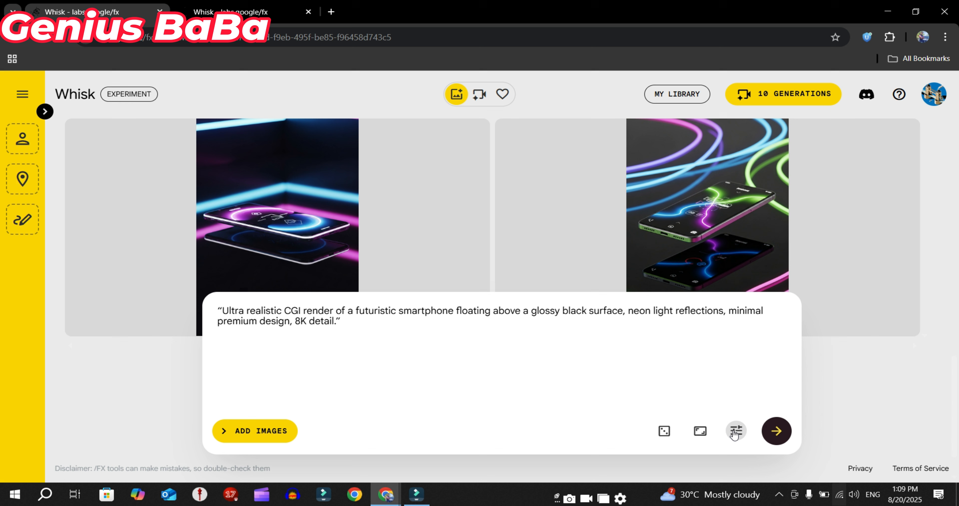
{"action": "left_click", "coordinate": [699, 432]}
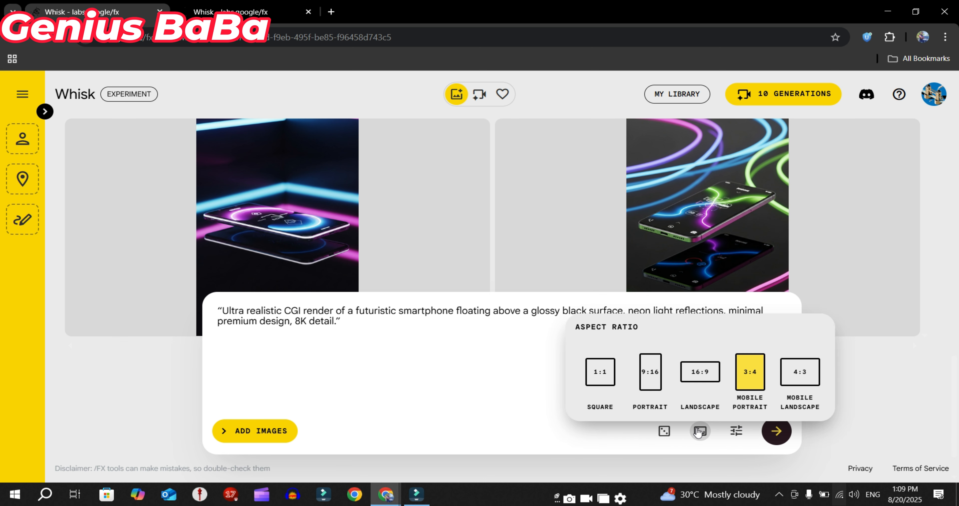
{"action": "left_click", "coordinate": [702, 378]}
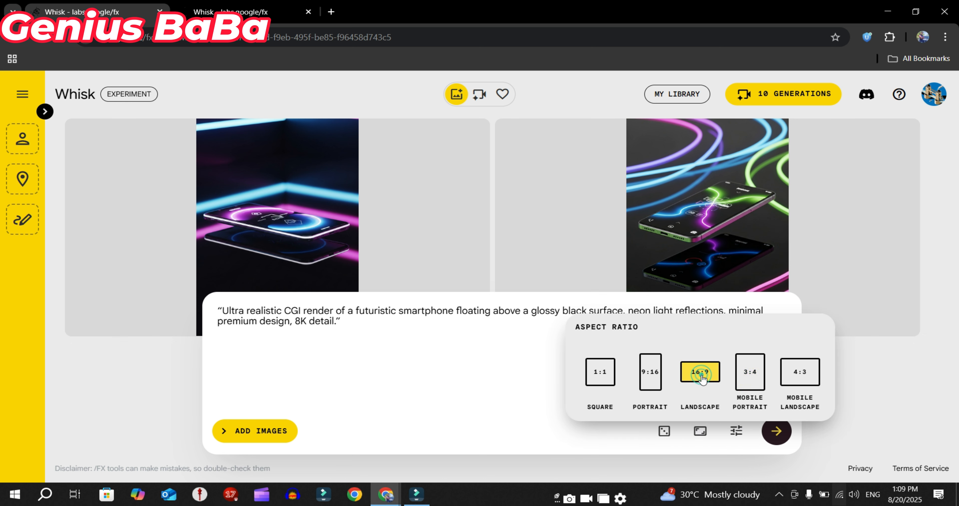
{"action": "left_click", "coordinate": [450, 369]}
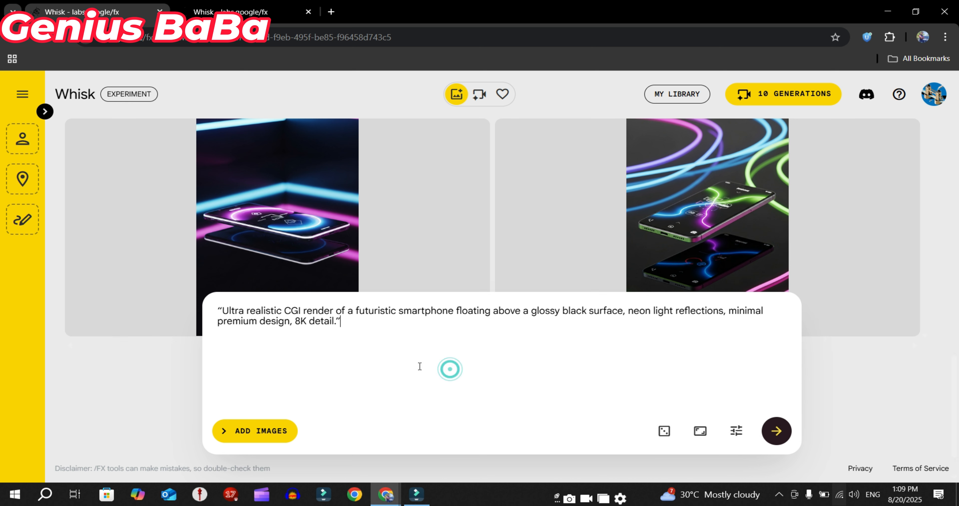
{"action": "left_click", "coordinate": [779, 433]}
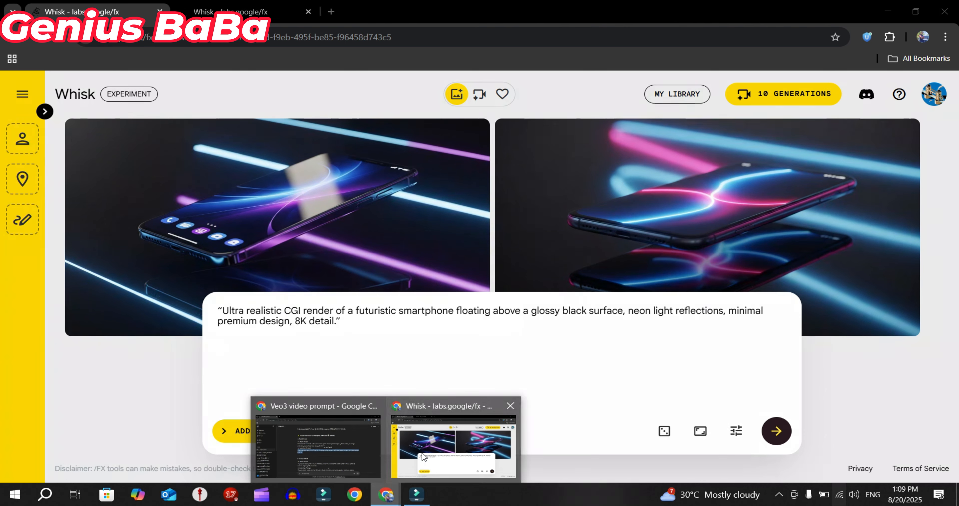
- Animate the second landscape smartphone image using the prompt “Phone slowly rotating in mid-air, glowing edges, light streaks moving across the screen, cinematic camera dolly-in.”
{"action": "mouse_move", "coordinate": [563, 240]}
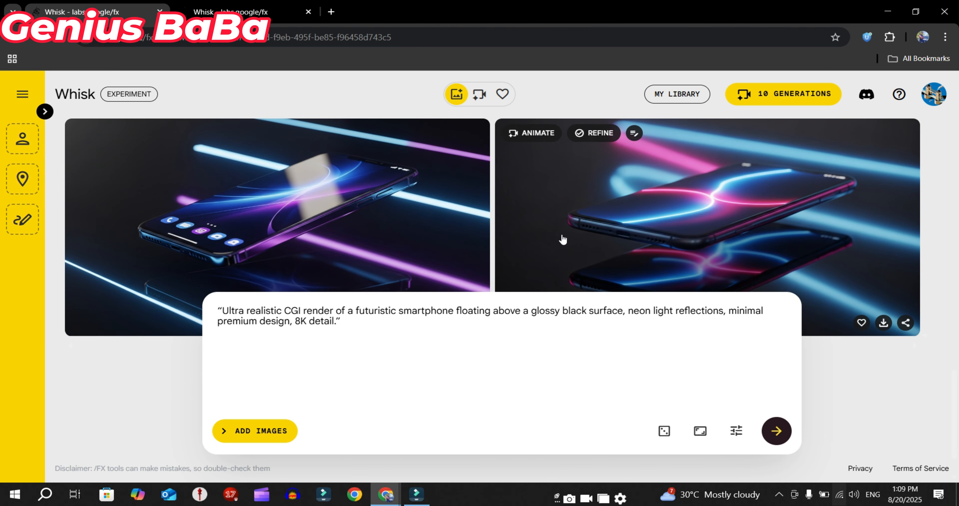
{"action": "scroll", "coordinate": [563, 239], "scroll_direction": "down", "scroll_amount": 1}
{"action": "scroll", "coordinate": [566, 238], "scroll_direction": "up", "scroll_amount": 1}
{"action": "scroll", "coordinate": [566, 238], "scroll_direction": "down", "scroll_amount": 1}
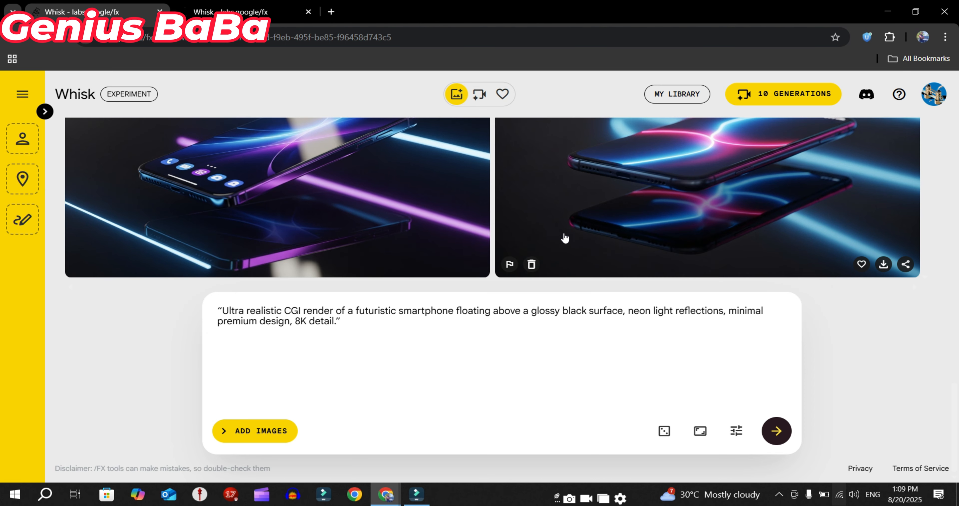
{"action": "scroll", "coordinate": [566, 238], "scroll_direction": "up", "scroll_amount": 2}
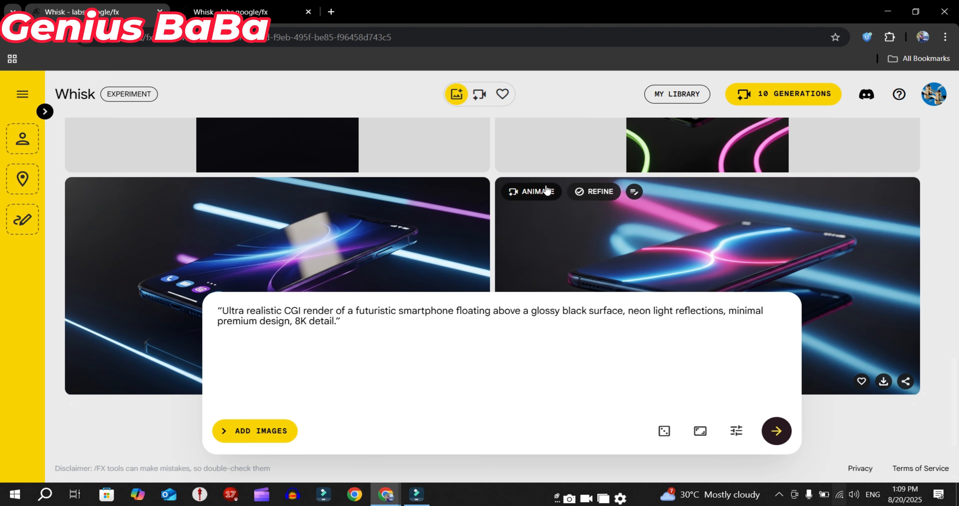
{"action": "left_click", "coordinate": [535, 194]}
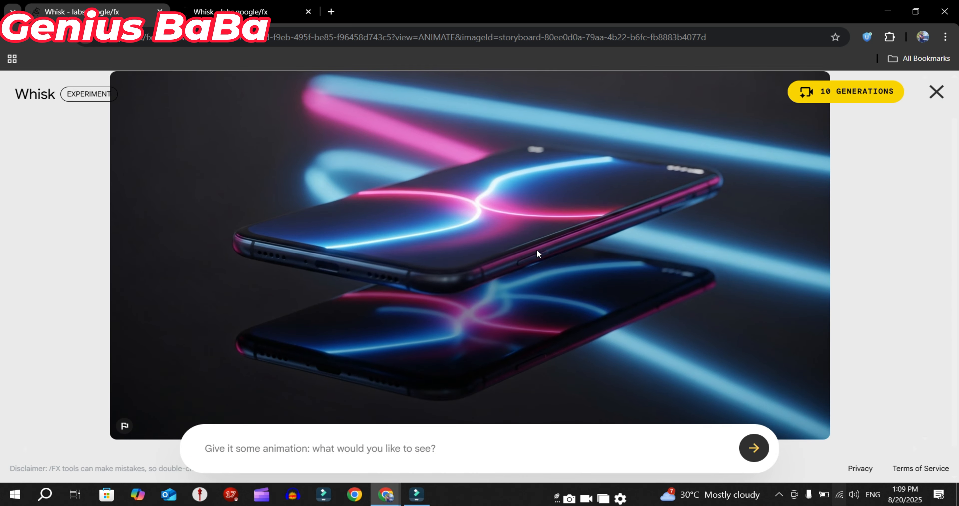
{"action": "scroll", "coordinate": [536, 248], "scroll_direction": "down", "scroll_amount": 1}
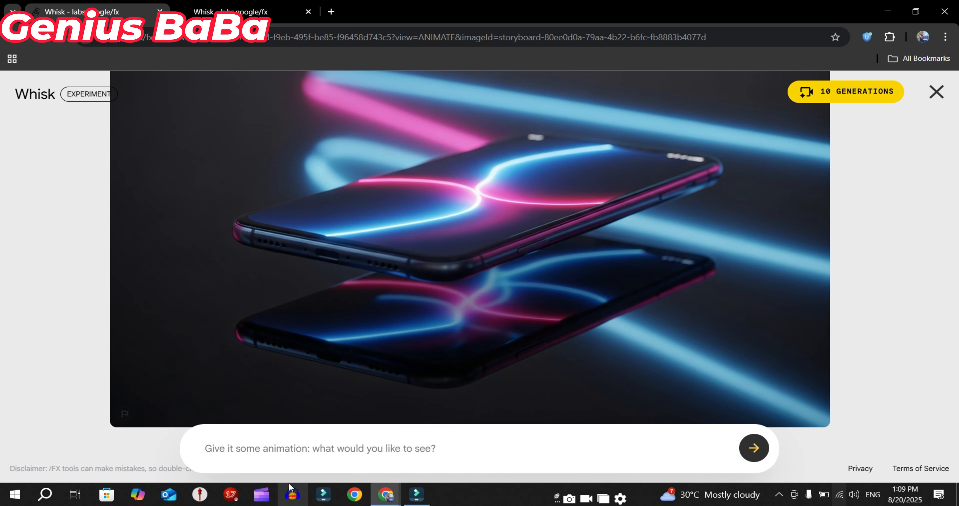
{"action": "right_click", "coordinate": [278, 450]}
{"action": "left_click", "coordinate": [304, 316]}
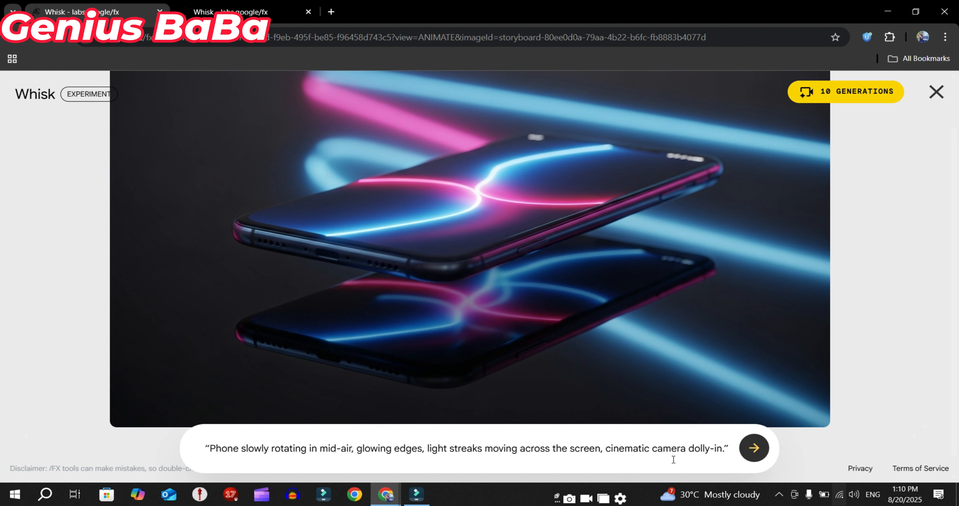
{"action": "left_click", "coordinate": [755, 450]}
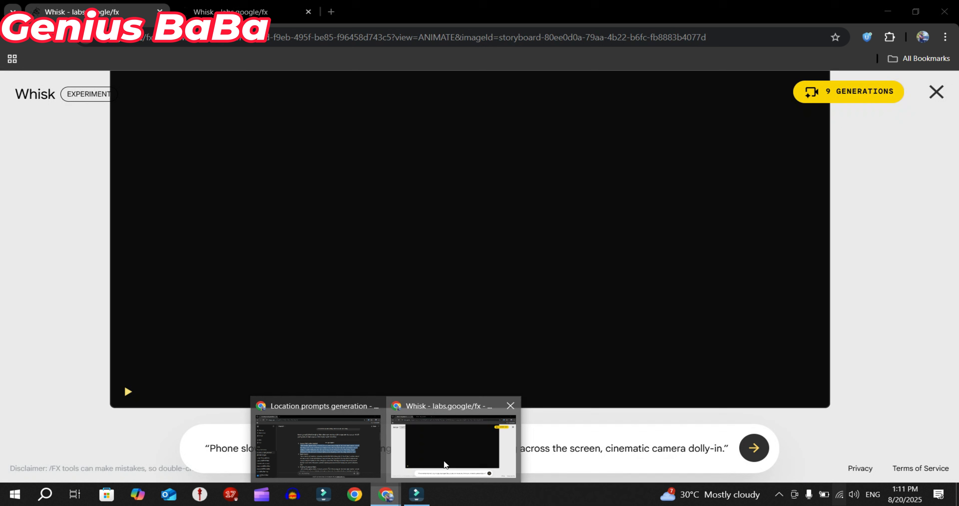
- Play the generated video of the rotating smartphone, then close the animation view
{"action": "left_click", "coordinate": [443, 462]}
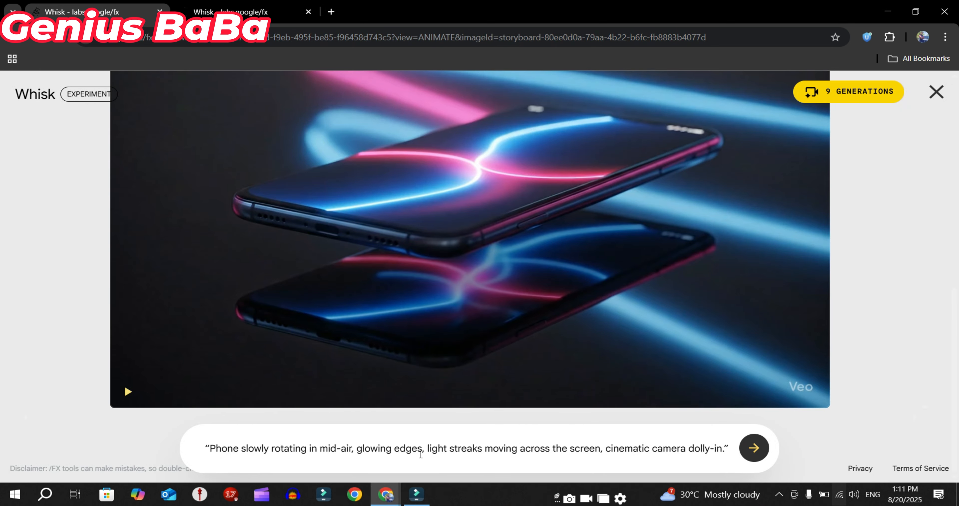
{"action": "mouse_move", "coordinate": [373, 402]}
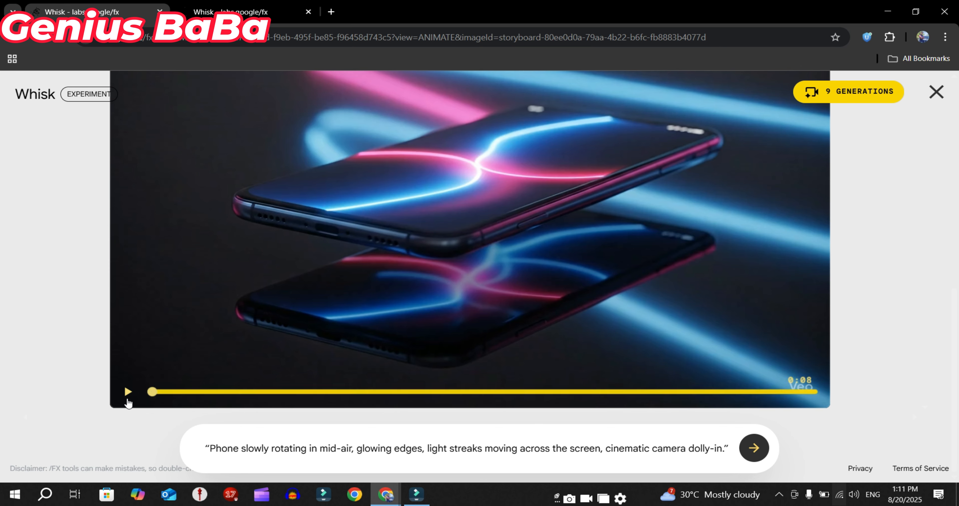
{"action": "left_click", "coordinate": [127, 393]}
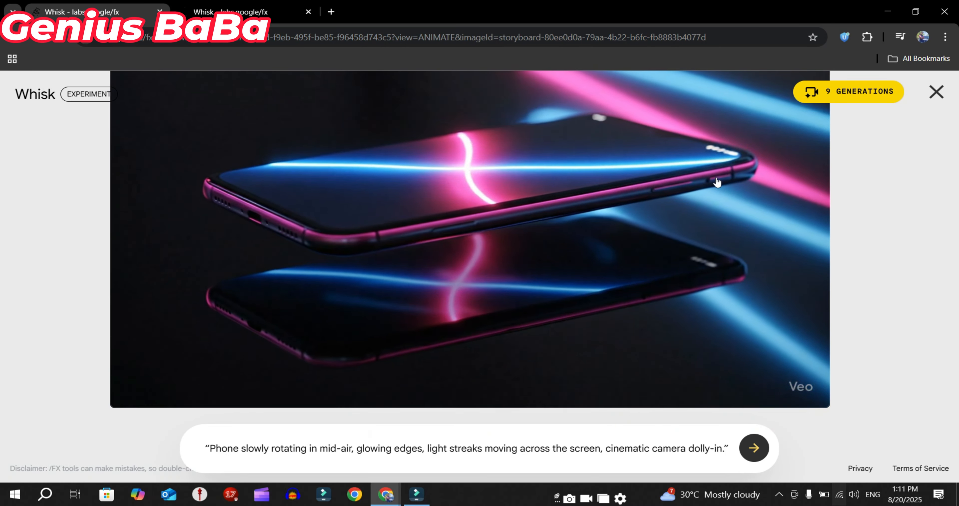
{"action": "scroll", "coordinate": [596, 209], "scroll_direction": "down", "scroll_amount": 5}
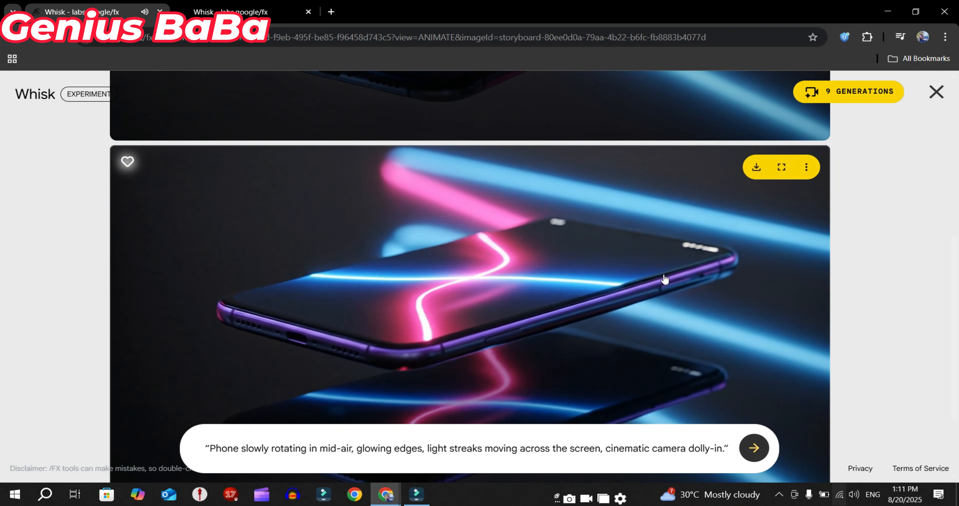
{"action": "scroll", "coordinate": [665, 279], "scroll_direction": "down", "scroll_amount": 2}
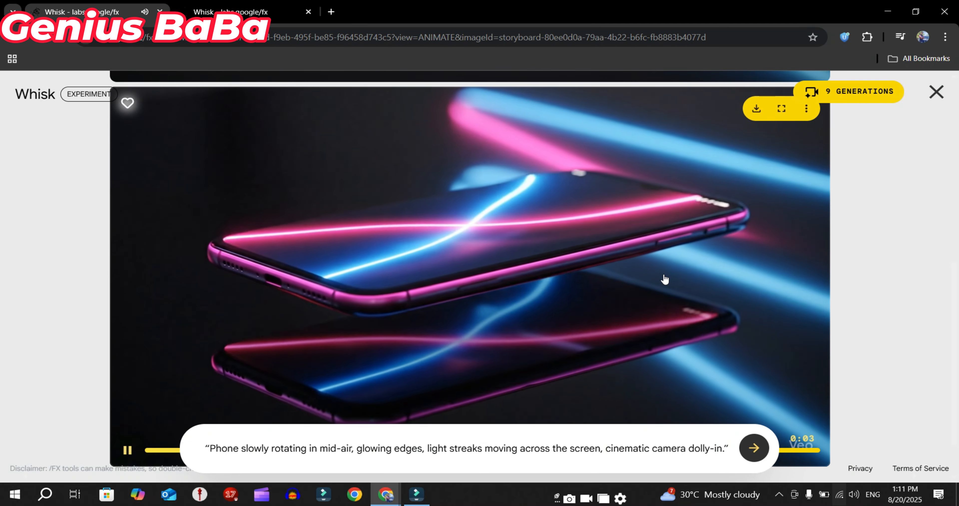
{"action": "scroll", "coordinate": [665, 279], "scroll_direction": "down", "scroll_amount": 5}
{"action": "scroll", "coordinate": [665, 279], "scroll_direction": "down", "scroll_amount": 1}
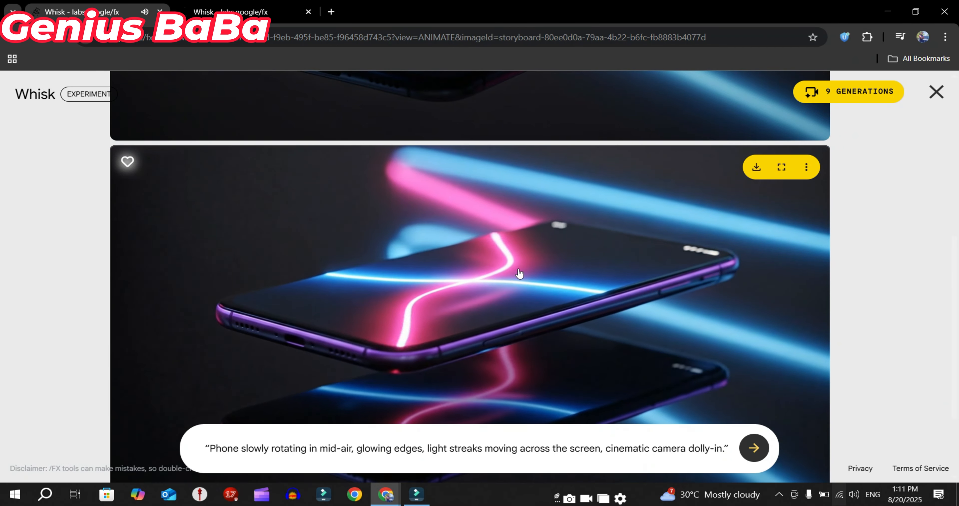
{"action": "scroll", "coordinate": [518, 276], "scroll_direction": "up", "scroll_amount": 3}
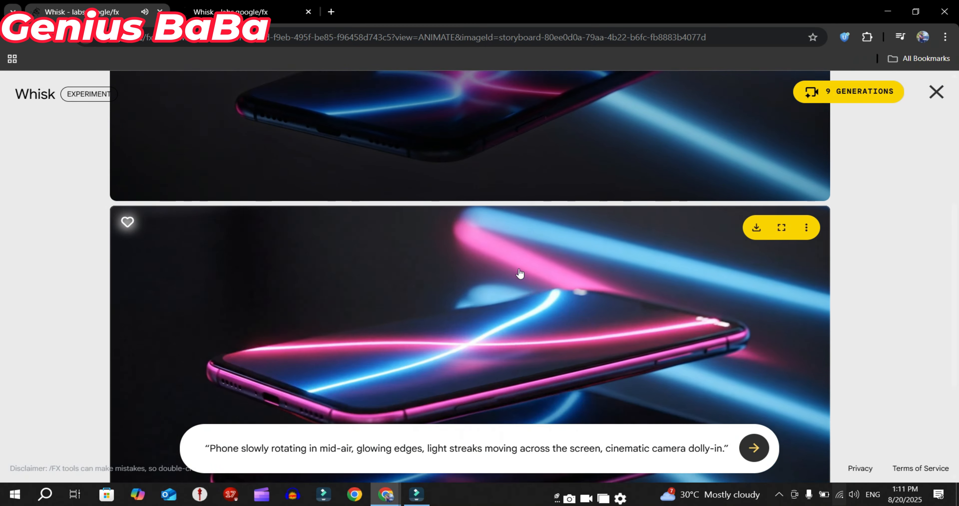
{"action": "scroll", "coordinate": [135, 325], "scroll_direction": "down", "scroll_amount": 3}
{"action": "scroll", "coordinate": [277, 242], "scroll_direction": "up", "scroll_amount": 3}
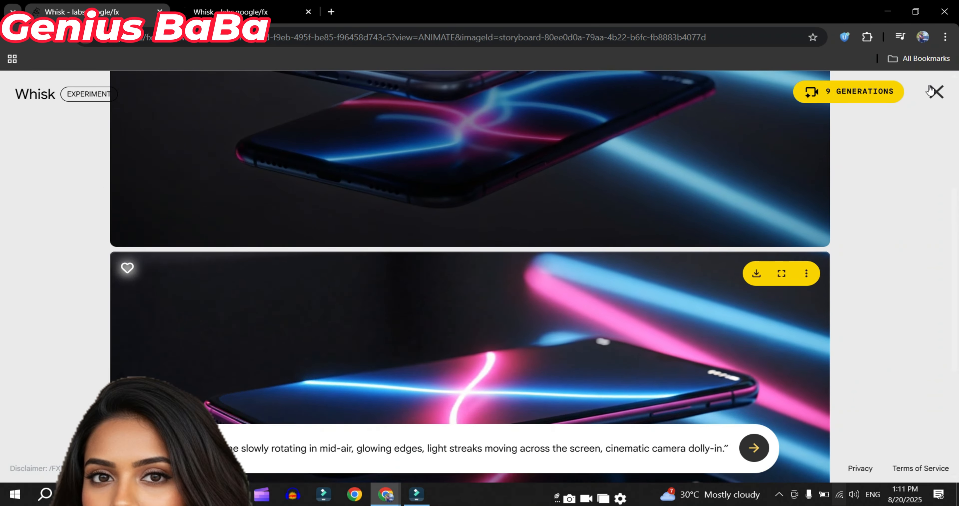
{"action": "left_click", "coordinate": [936, 92]}
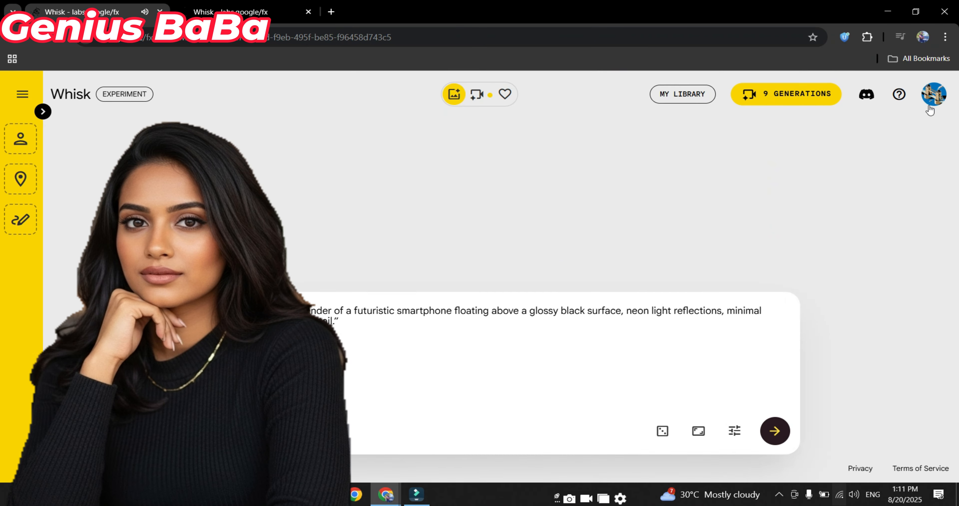
- Set the image aspect ratio to 3:4 Mobile Portrait
{"action": "left_click", "coordinate": [737, 431]}
{"action": "left_click", "coordinate": [738, 433]}
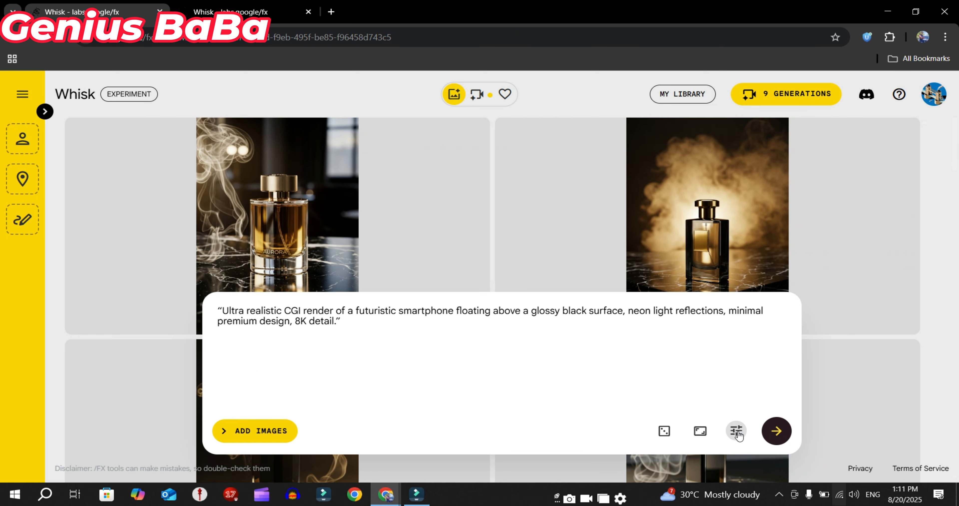
{"action": "left_click", "coordinate": [700, 431]}
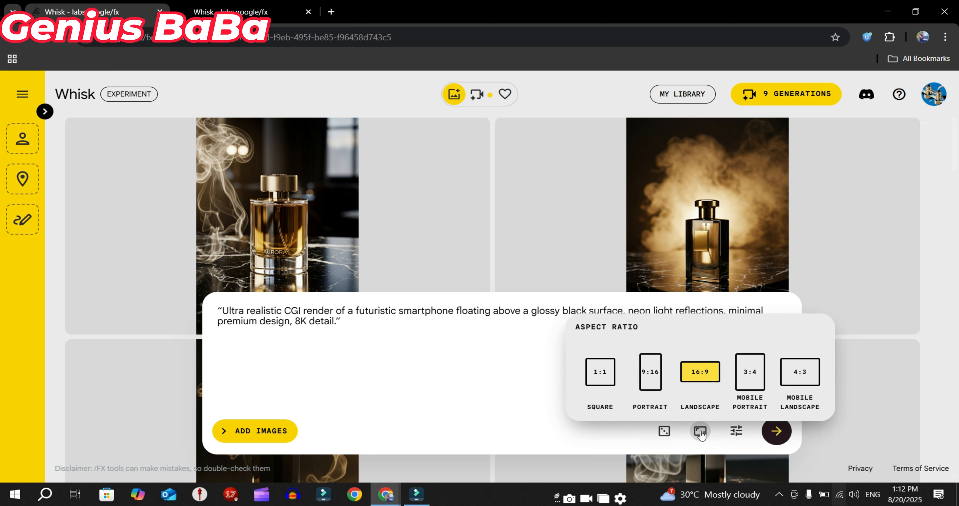
{"action": "left_click", "coordinate": [759, 376]}
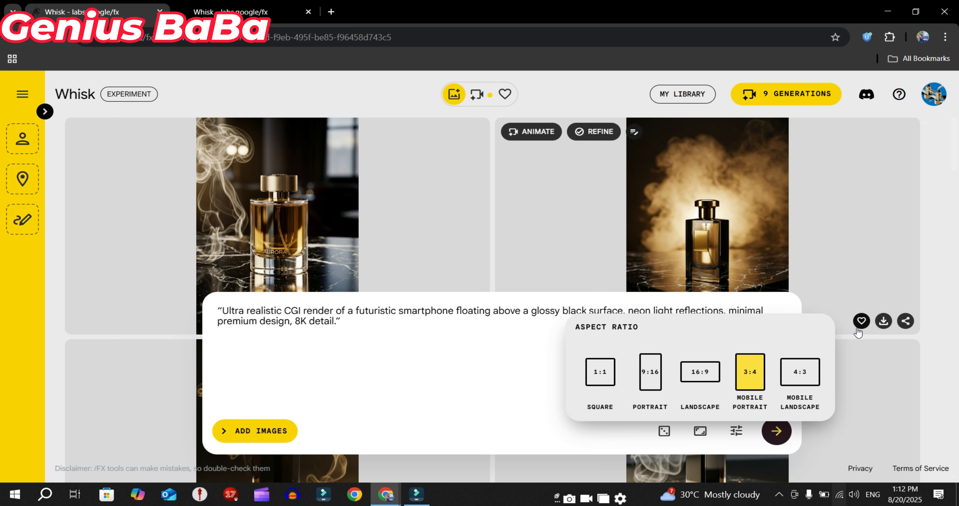
{"action": "left_click", "coordinate": [867, 395]}
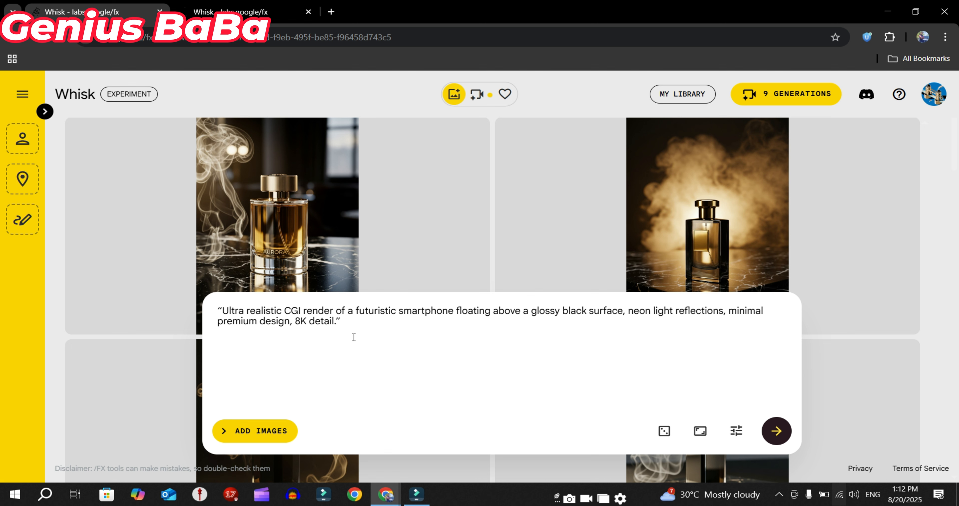
- Replace the smartphone prompt with the 8K photorealistic portrait prompt of a 25-year-old Indian girl influencer with long black silky hair, and generate images
{"action": "triple_click", "coordinate": [359, 329]}
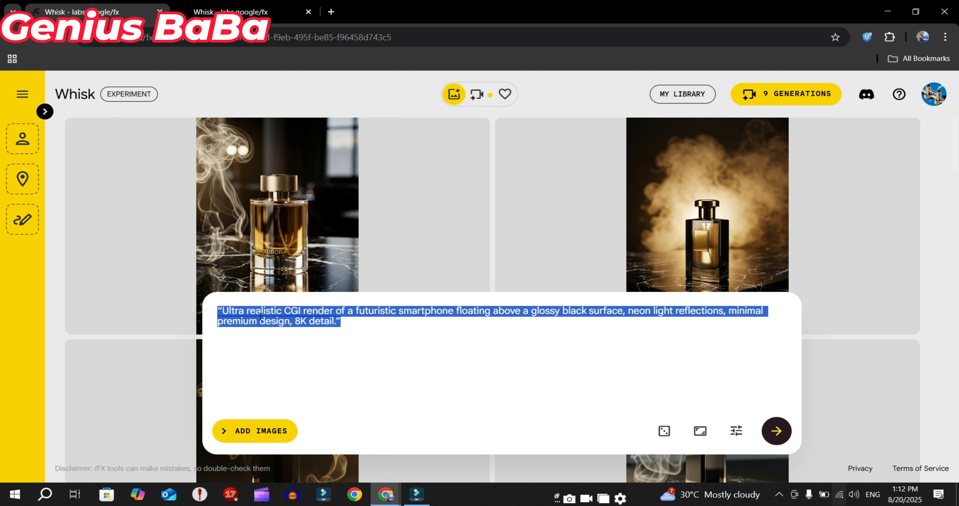
{"action": "right_click", "coordinate": [296, 318]}
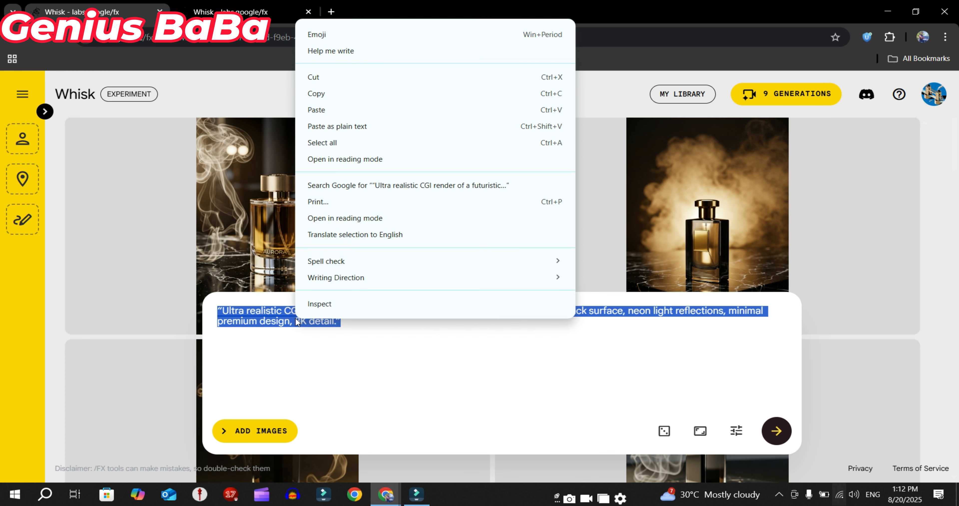
{"action": "left_click", "coordinate": [316, 110]}
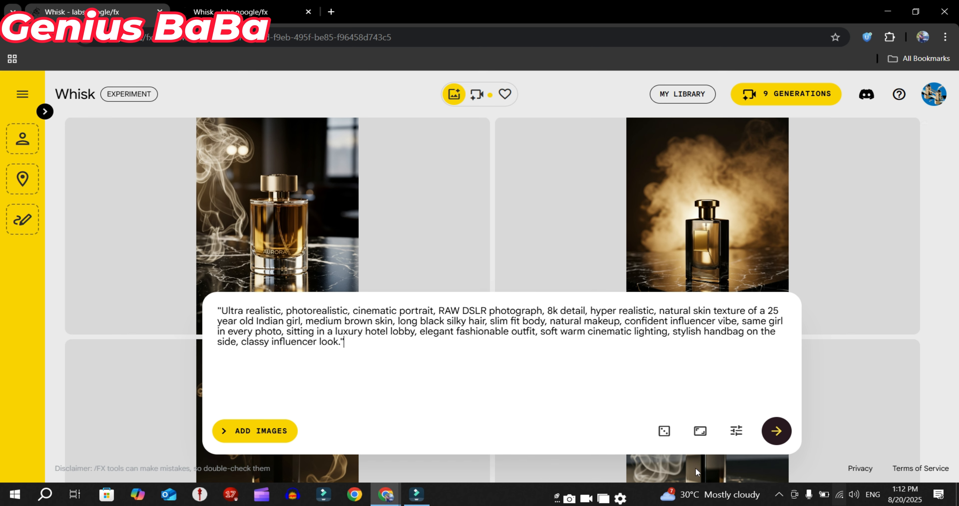
{"action": "left_click", "coordinate": [779, 436]}
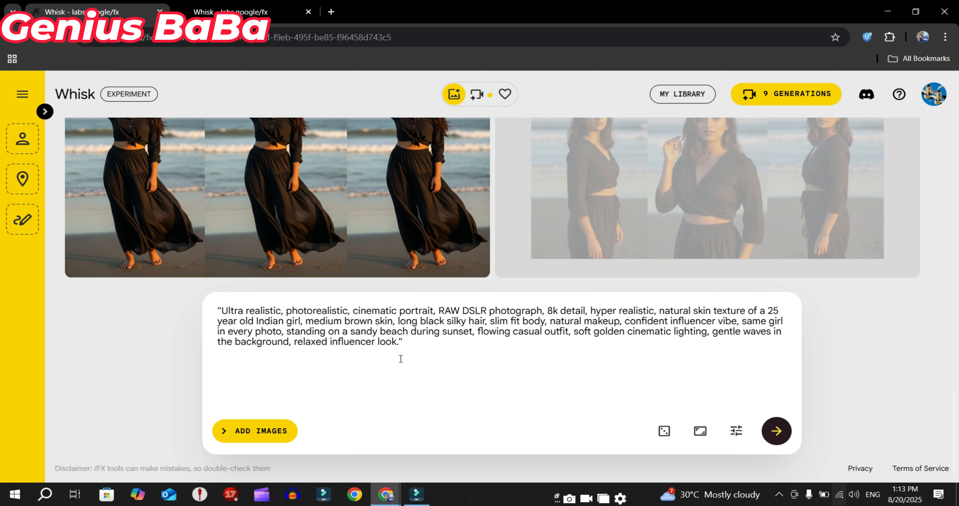
{"action": "scroll", "coordinate": [390, 369], "scroll_direction": "up", "scroll_amount": 2}
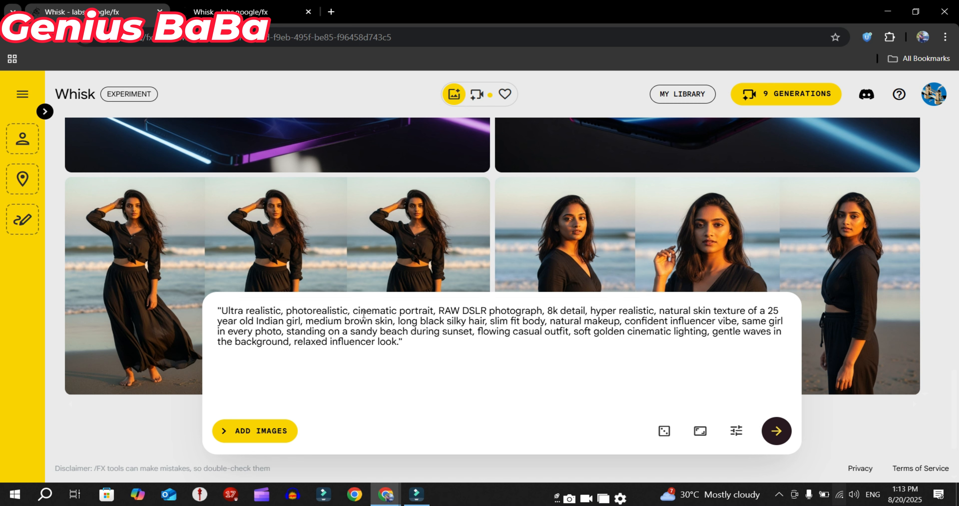
{"action": "scroll", "coordinate": [280, 253], "scroll_direction": "down", "scroll_amount": 1}
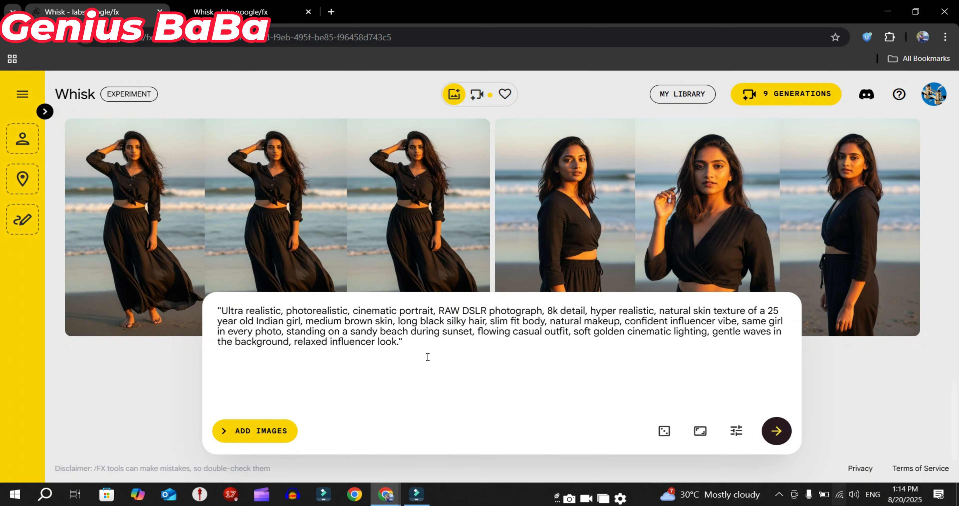
- Replace the beach portrait prompt with the same influencer's version sitting at a high-end coffee shop in a chic casual outfit, and generate images
{"action": "left_click_drag", "start_coordinate": [428, 358], "coordinate": [194, 298]}
{"action": "right_click", "coordinate": [291, 321]}
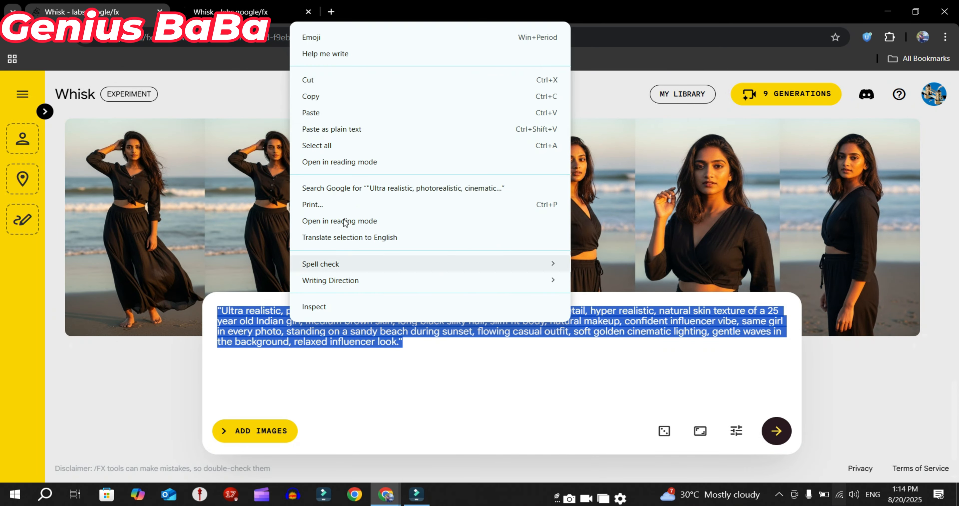
{"action": "left_click", "coordinate": [320, 114]}
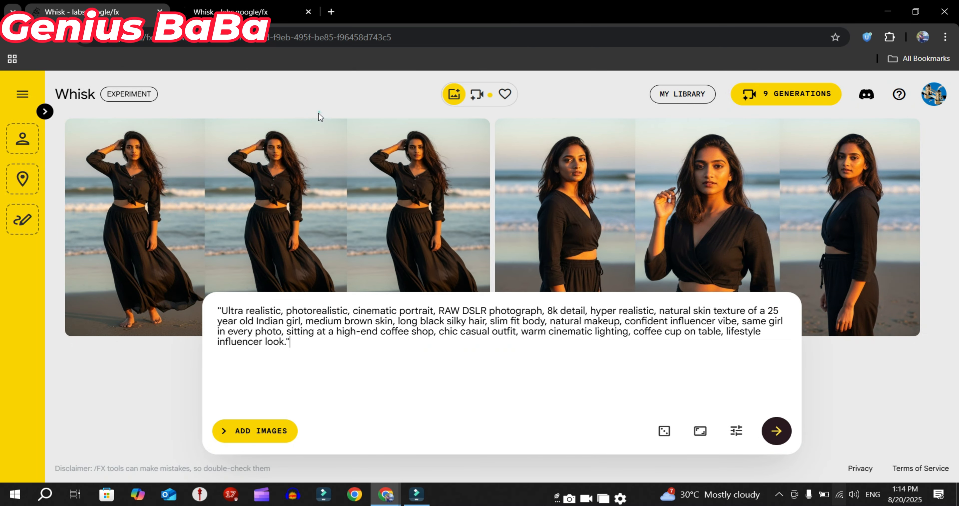
{"action": "left_click", "coordinate": [781, 433]}
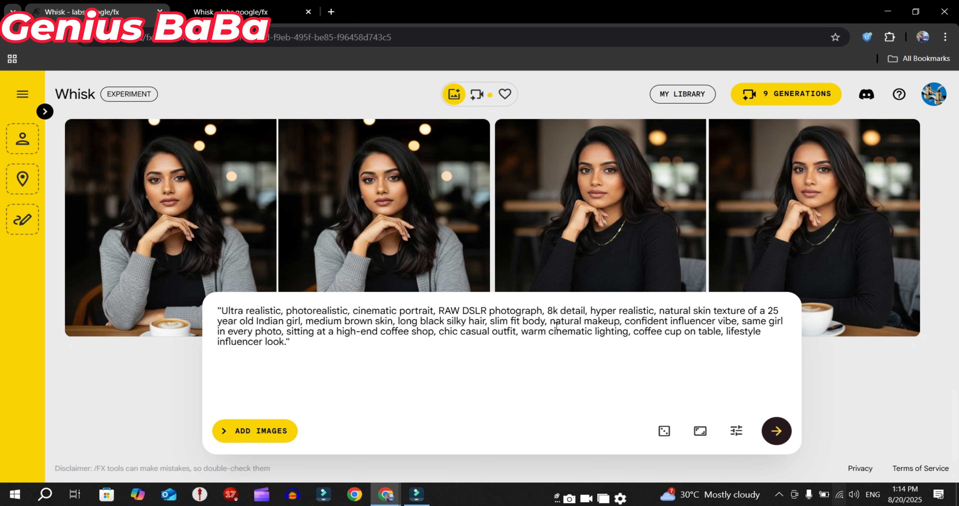
- View the second beach portrait and the first coffee shop portrait enlarged, closing each preview
{"action": "scroll", "coordinate": [430, 251], "scroll_direction": "up", "scroll_amount": 5}
{"action": "scroll", "coordinate": [430, 250], "scroll_direction": "up", "scroll_amount": 2}
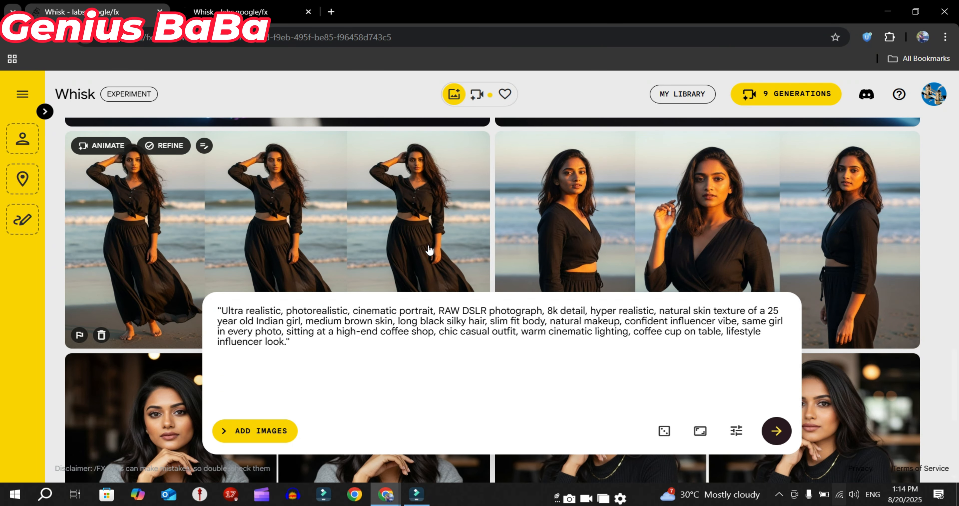
{"action": "left_click", "coordinate": [692, 201]}
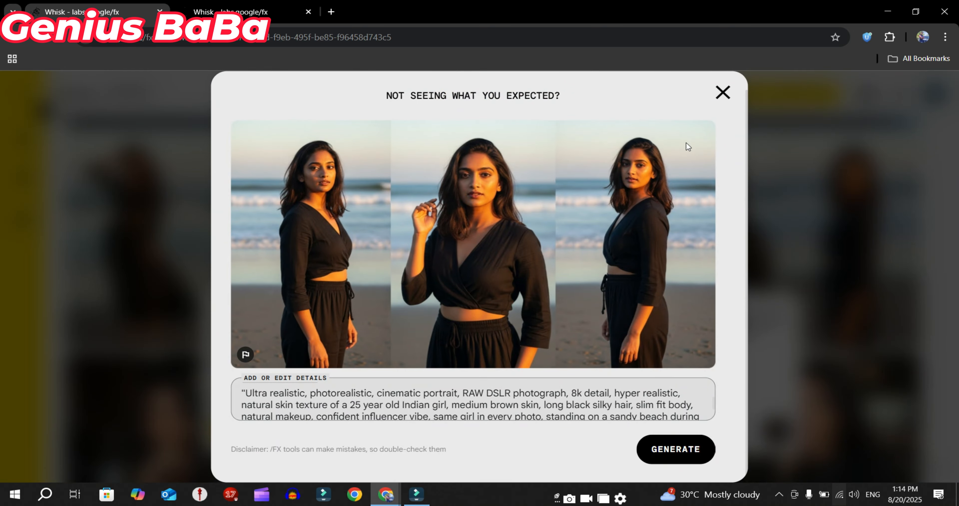
{"action": "left_click", "coordinate": [723, 92]}
{"action": "scroll", "coordinate": [541, 240], "scroll_direction": "down", "scroll_amount": 1}
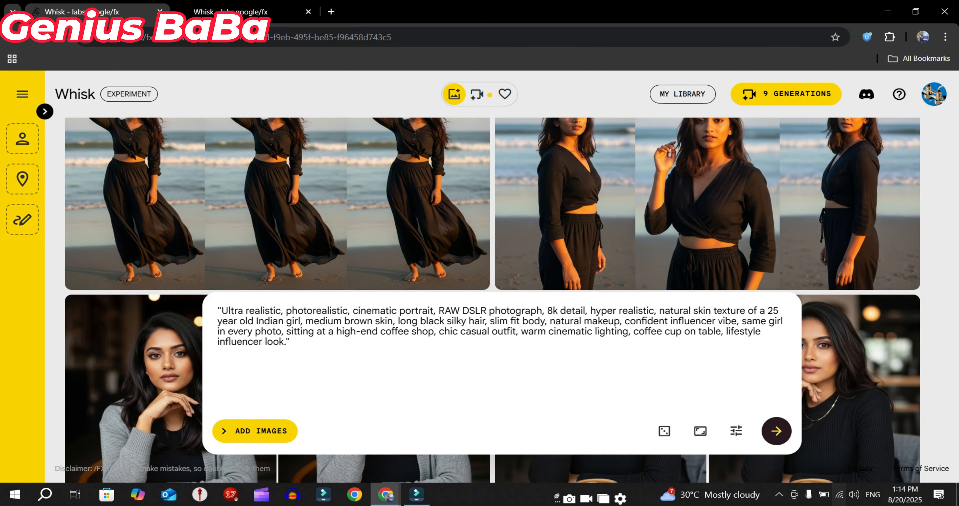
{"action": "left_click", "coordinate": [107, 394]}
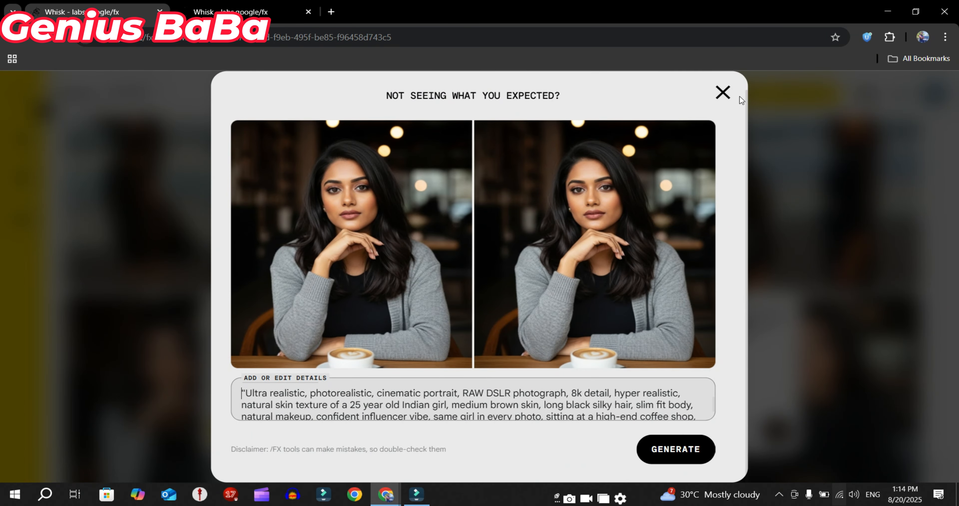
{"action": "left_click", "coordinate": [722, 93]}
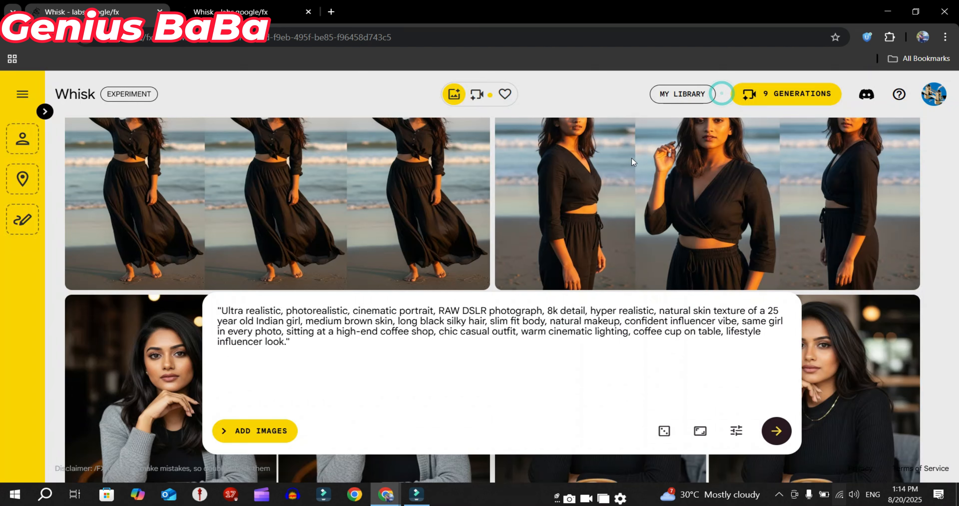
- Review the seed and model settings, and compare the girl's face across the beach and coffee shop portraits
{"action": "left_click", "coordinate": [737, 431]}
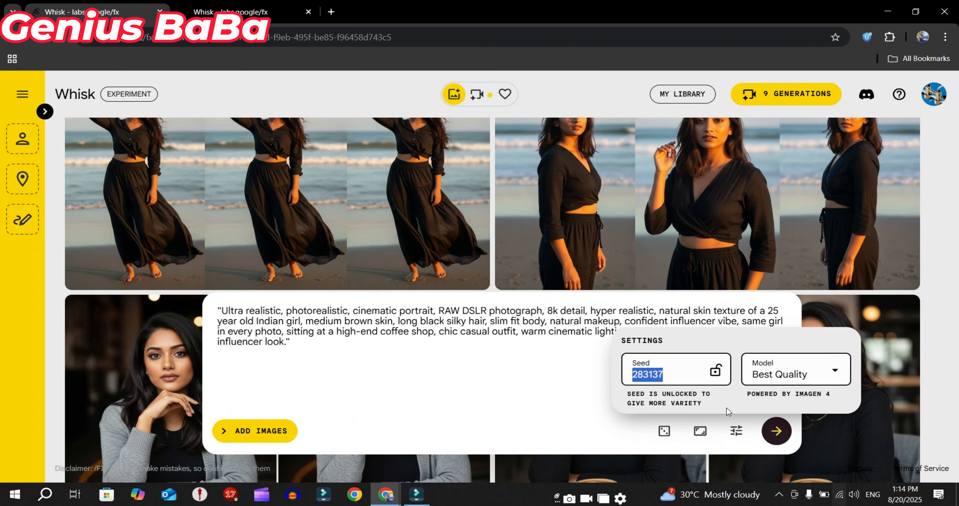
{"action": "left_click", "coordinate": [737, 431]}
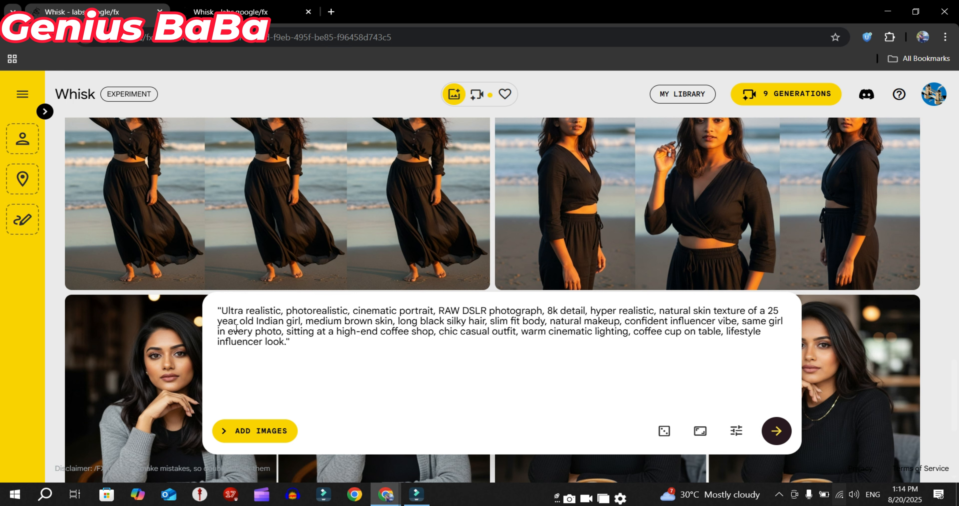
{"action": "scroll", "coordinate": [596, 201], "scroll_direction": "up", "scroll_amount": 1}
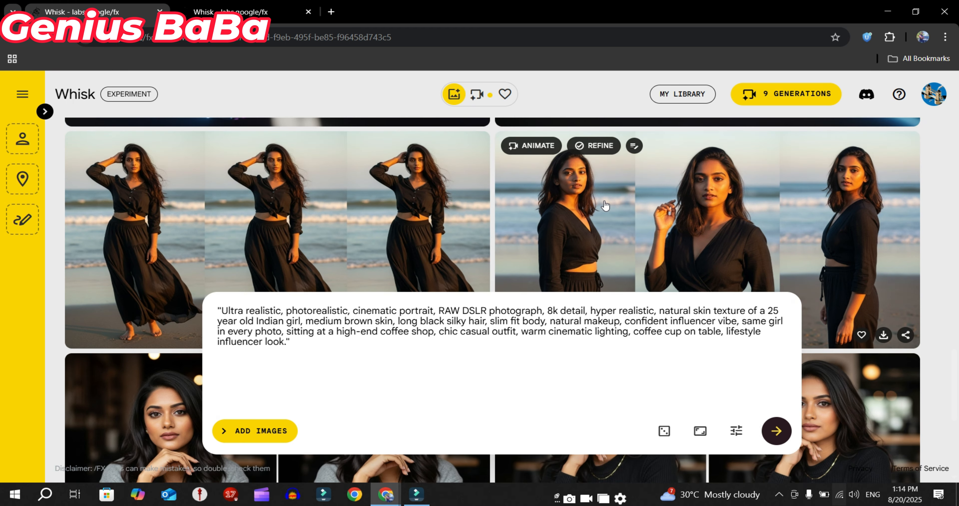
{"action": "scroll", "coordinate": [605, 206], "scroll_direction": "down", "scroll_amount": 3}
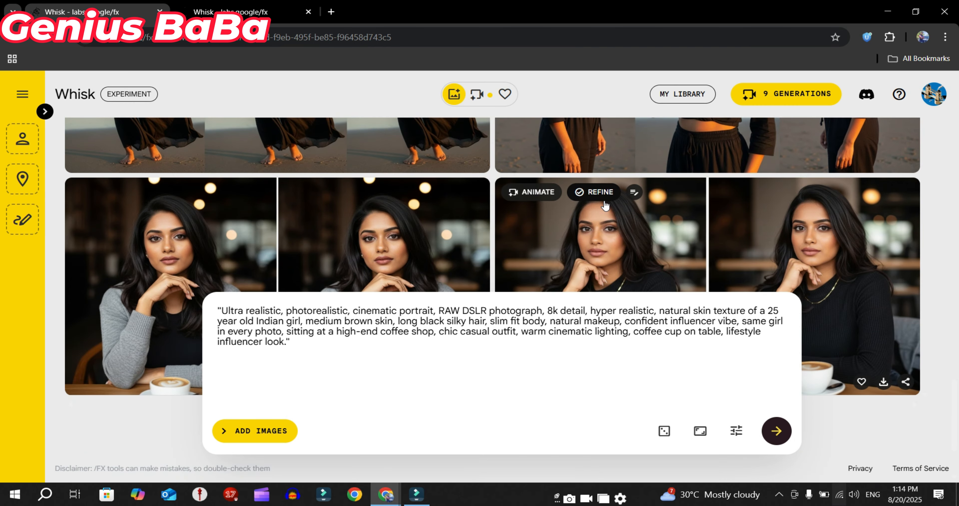
{"action": "scroll", "coordinate": [605, 206], "scroll_direction": "up", "scroll_amount": 3}
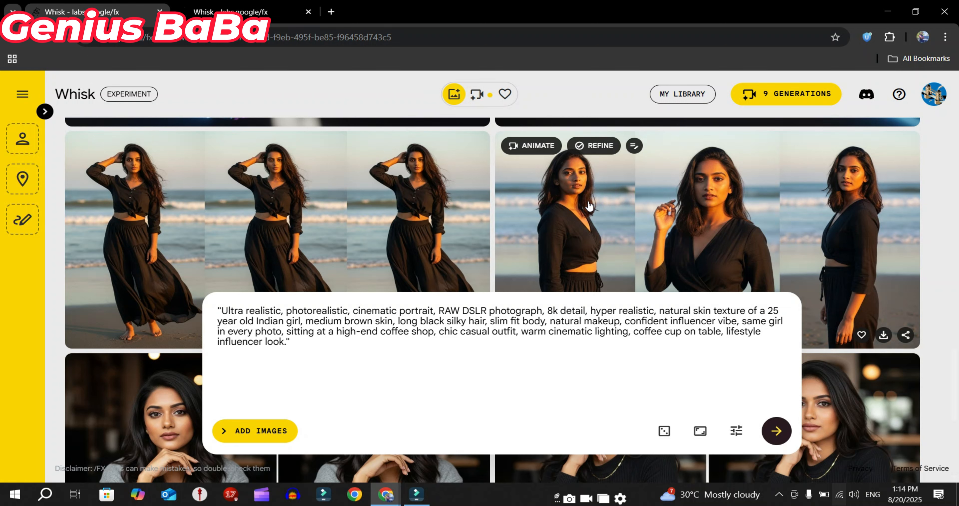